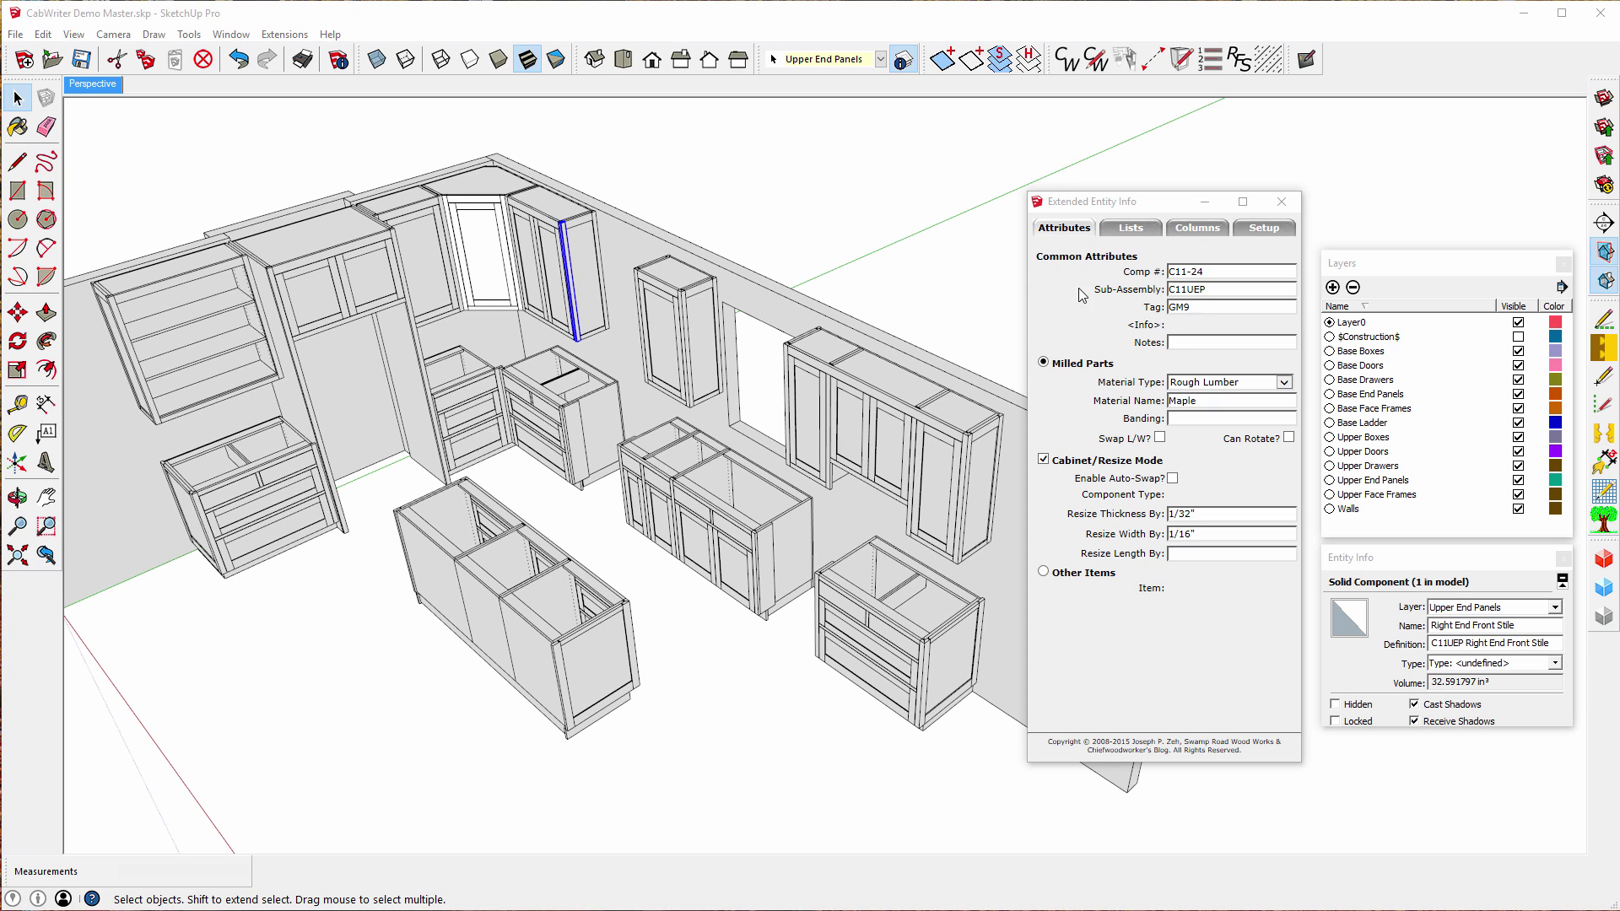
left_click(562, 250)
scroll(562, 253, "up", 6)
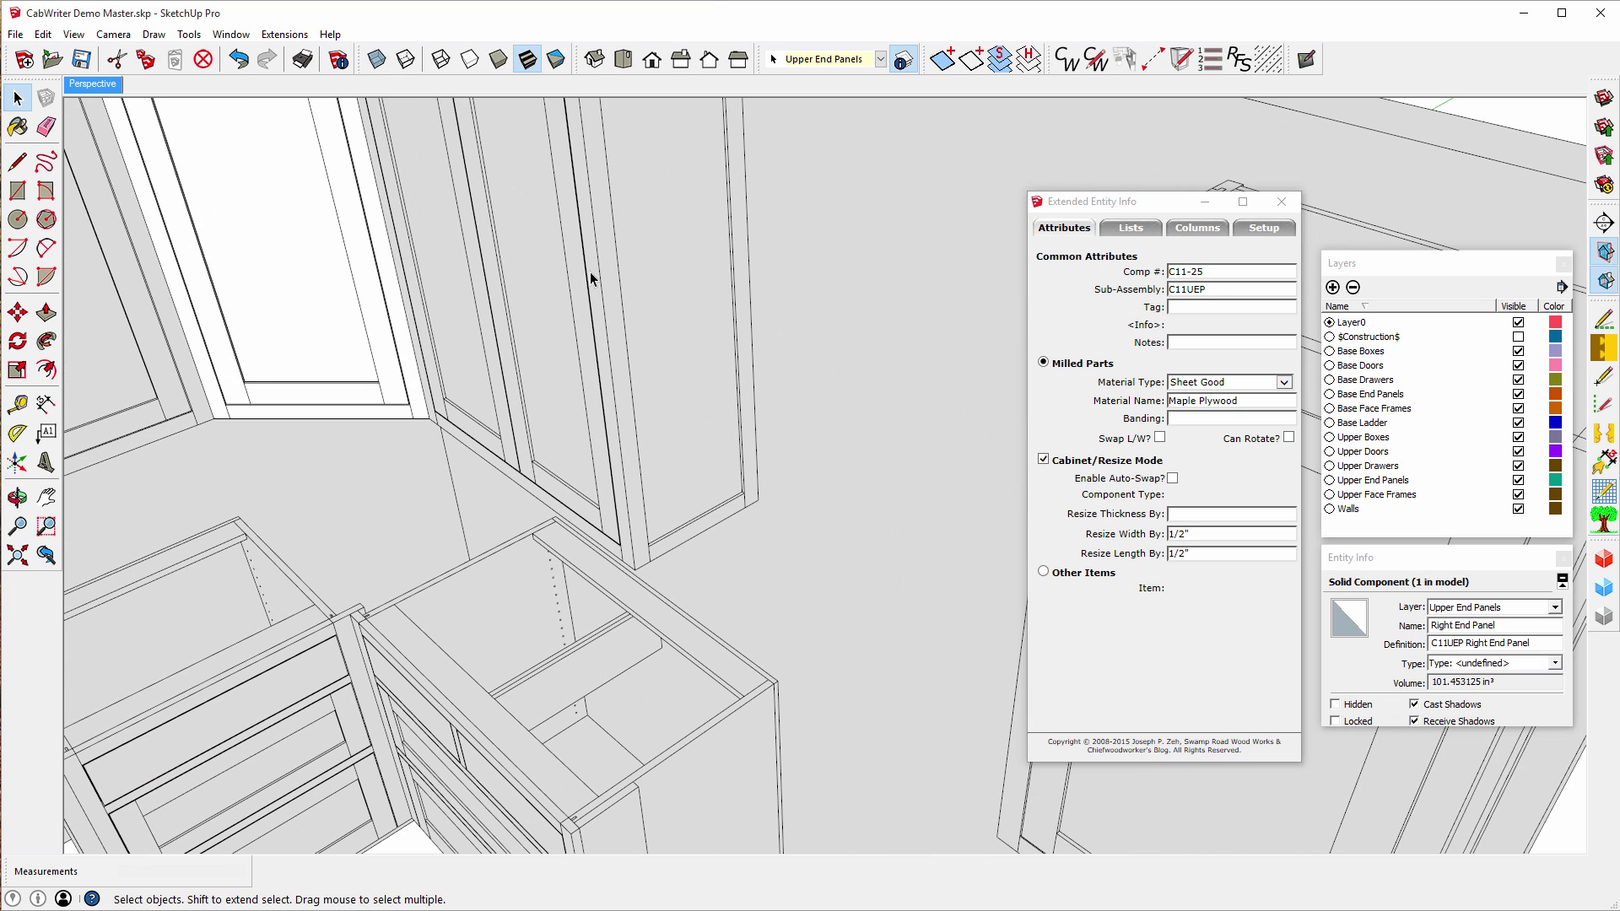
left_click(591, 272)
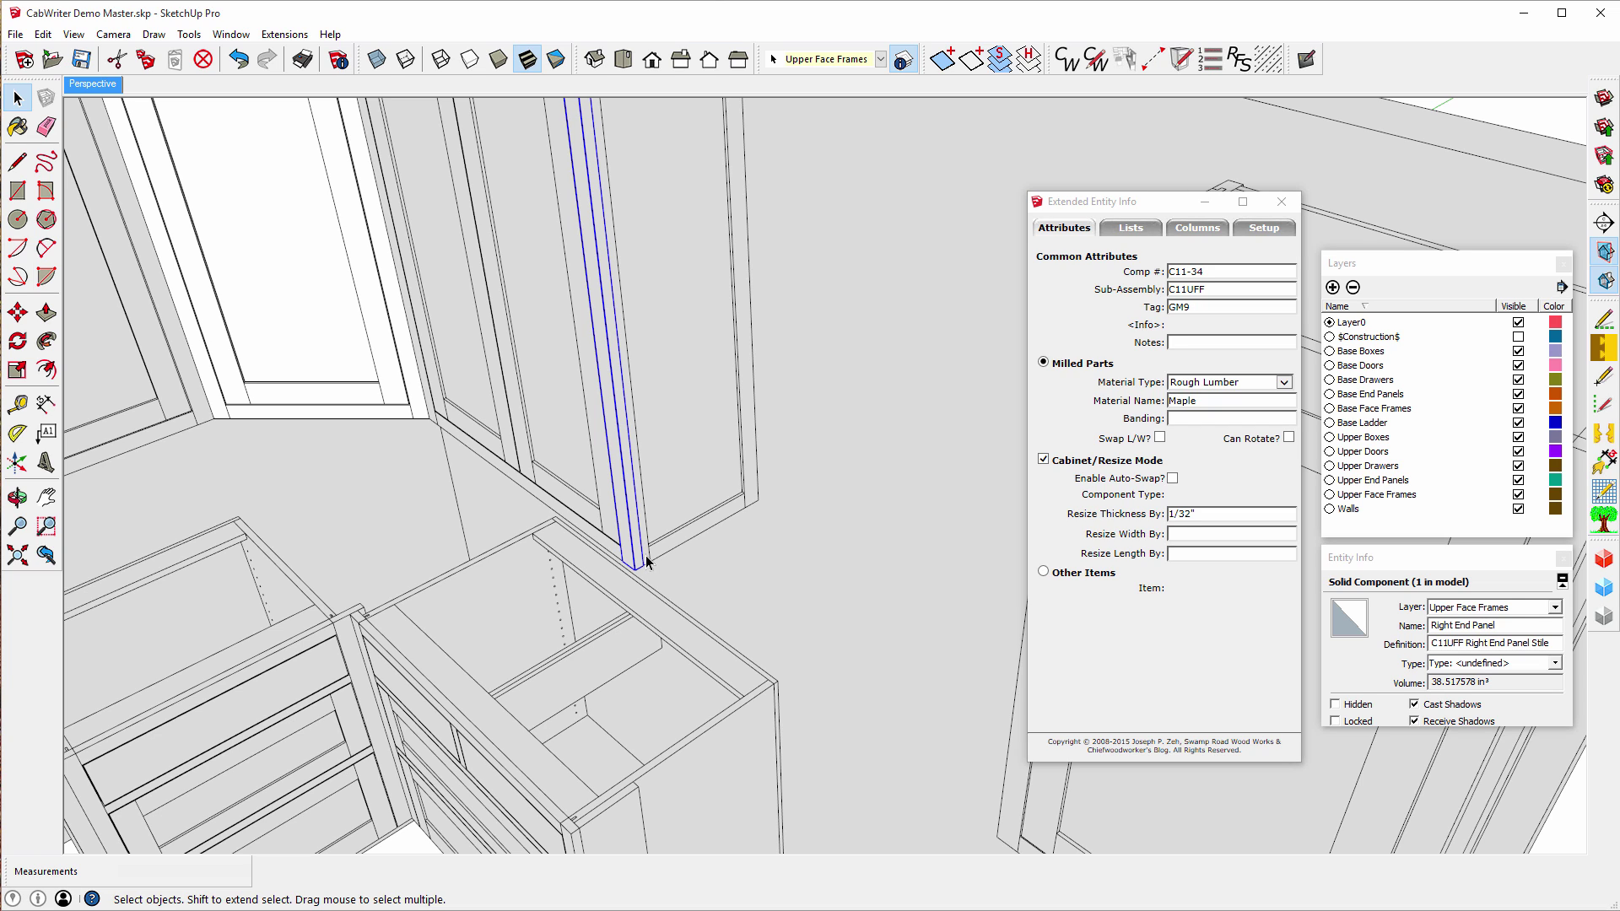
left_click(643, 560)
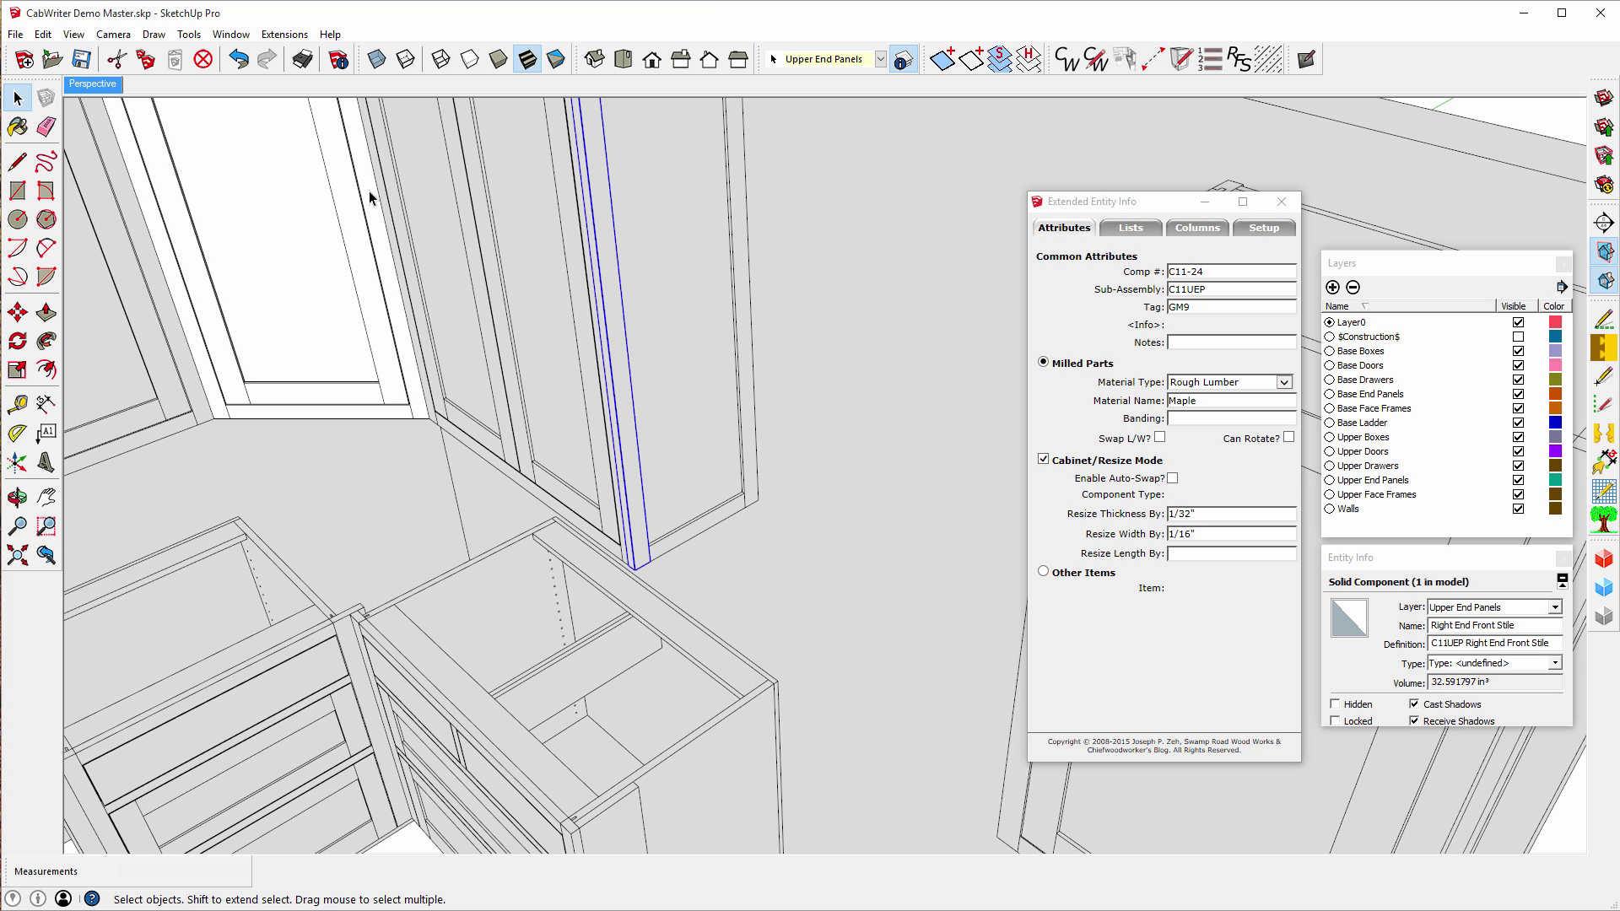
Turn off the Walls layer's visibility, then use Edit > Select All to select all 480 cabinet components
scroll(858, 346, "down", 10)
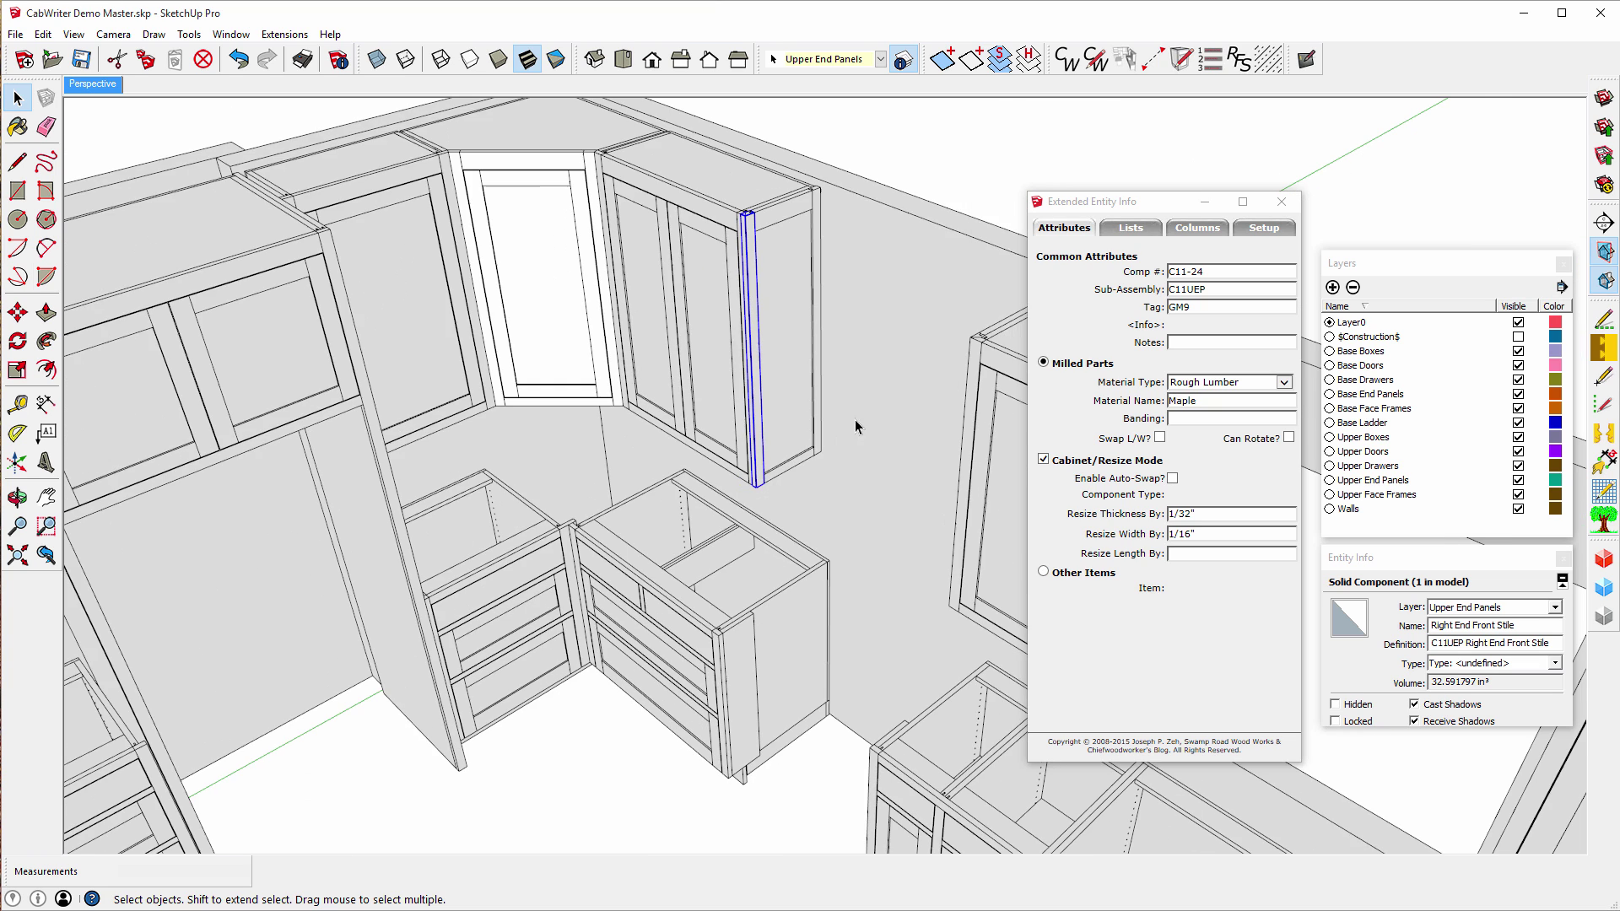
scroll(790, 304, "down", 5)
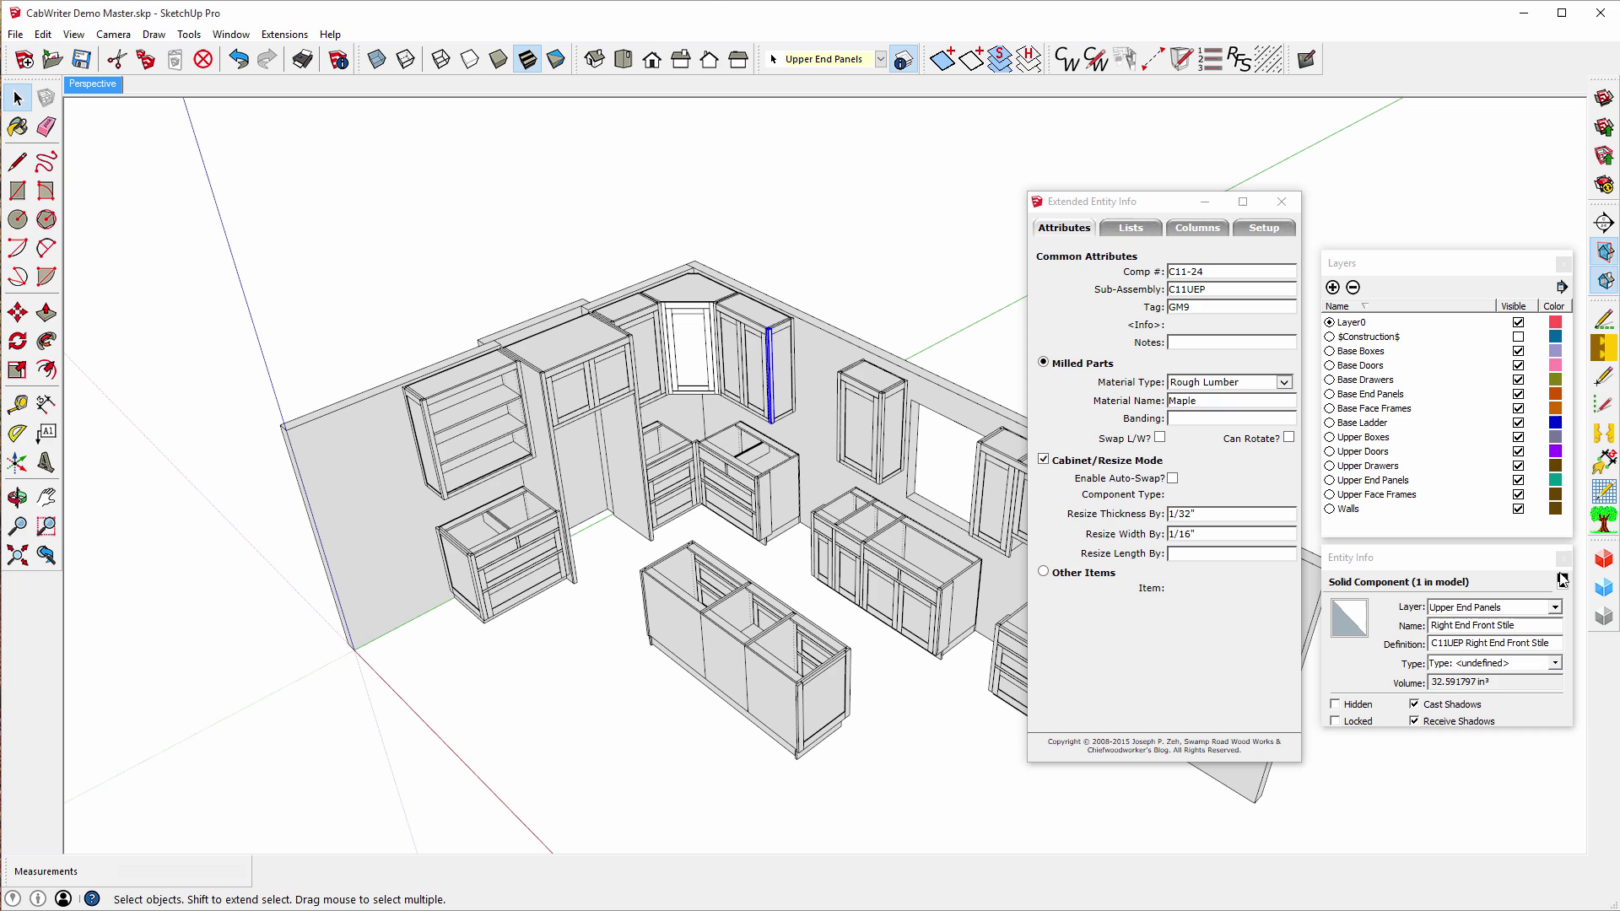
left_click(1518, 509)
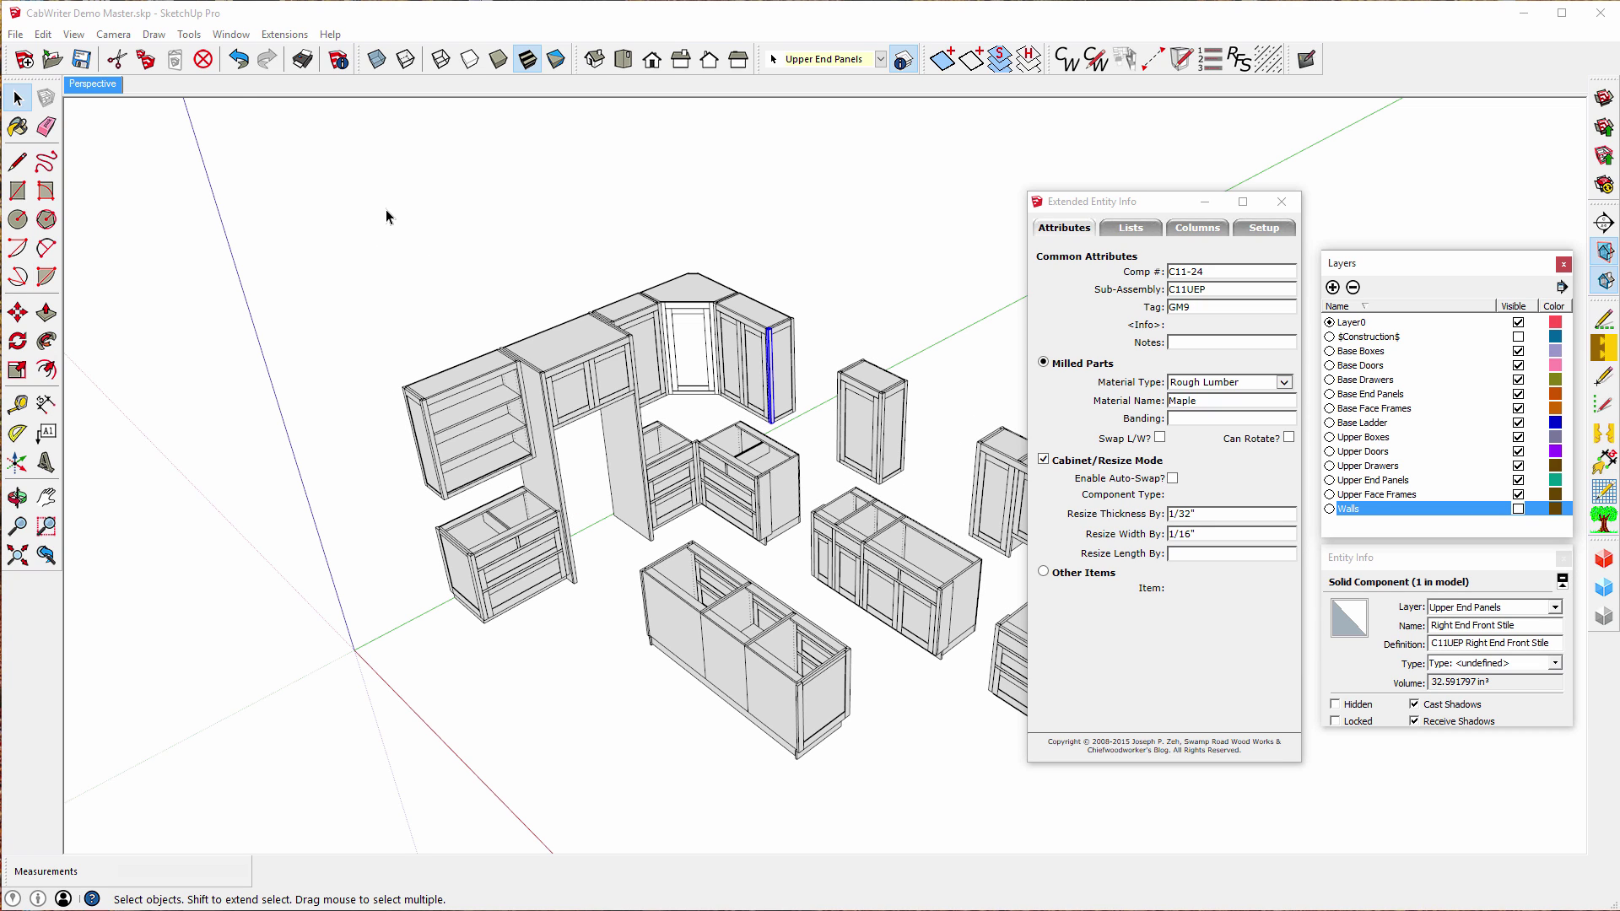
left_click(56, 38)
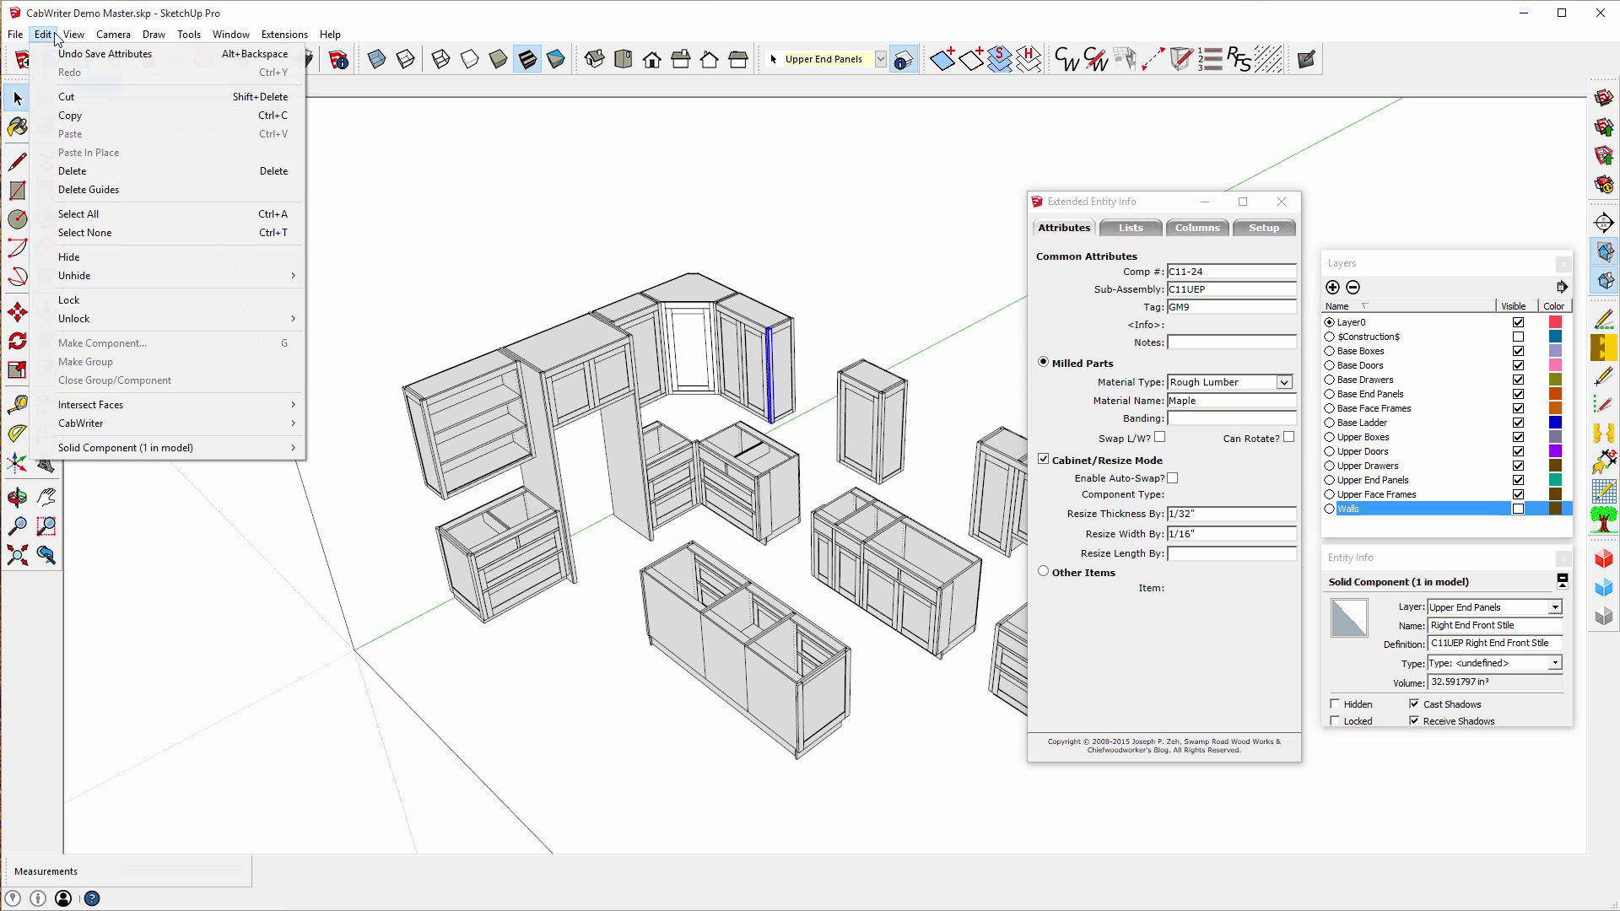
left_click(93, 216)
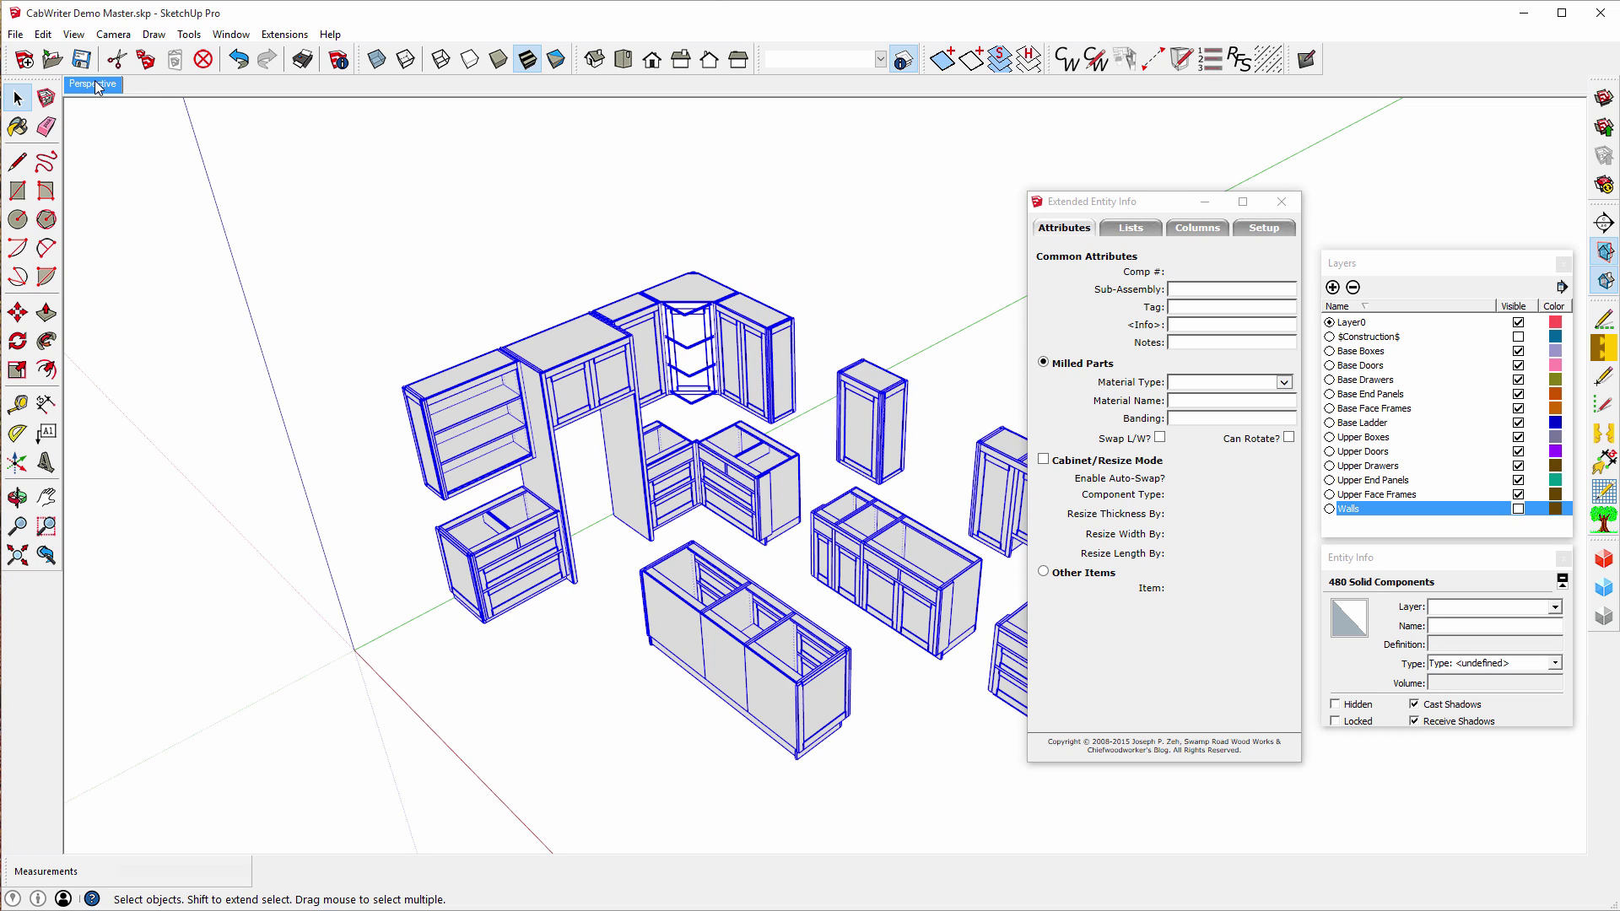
Export the model to CutList Plus fx as CabWriter Demo Master.cwx and dismiss the CSV confirmation
left_click(16, 35)
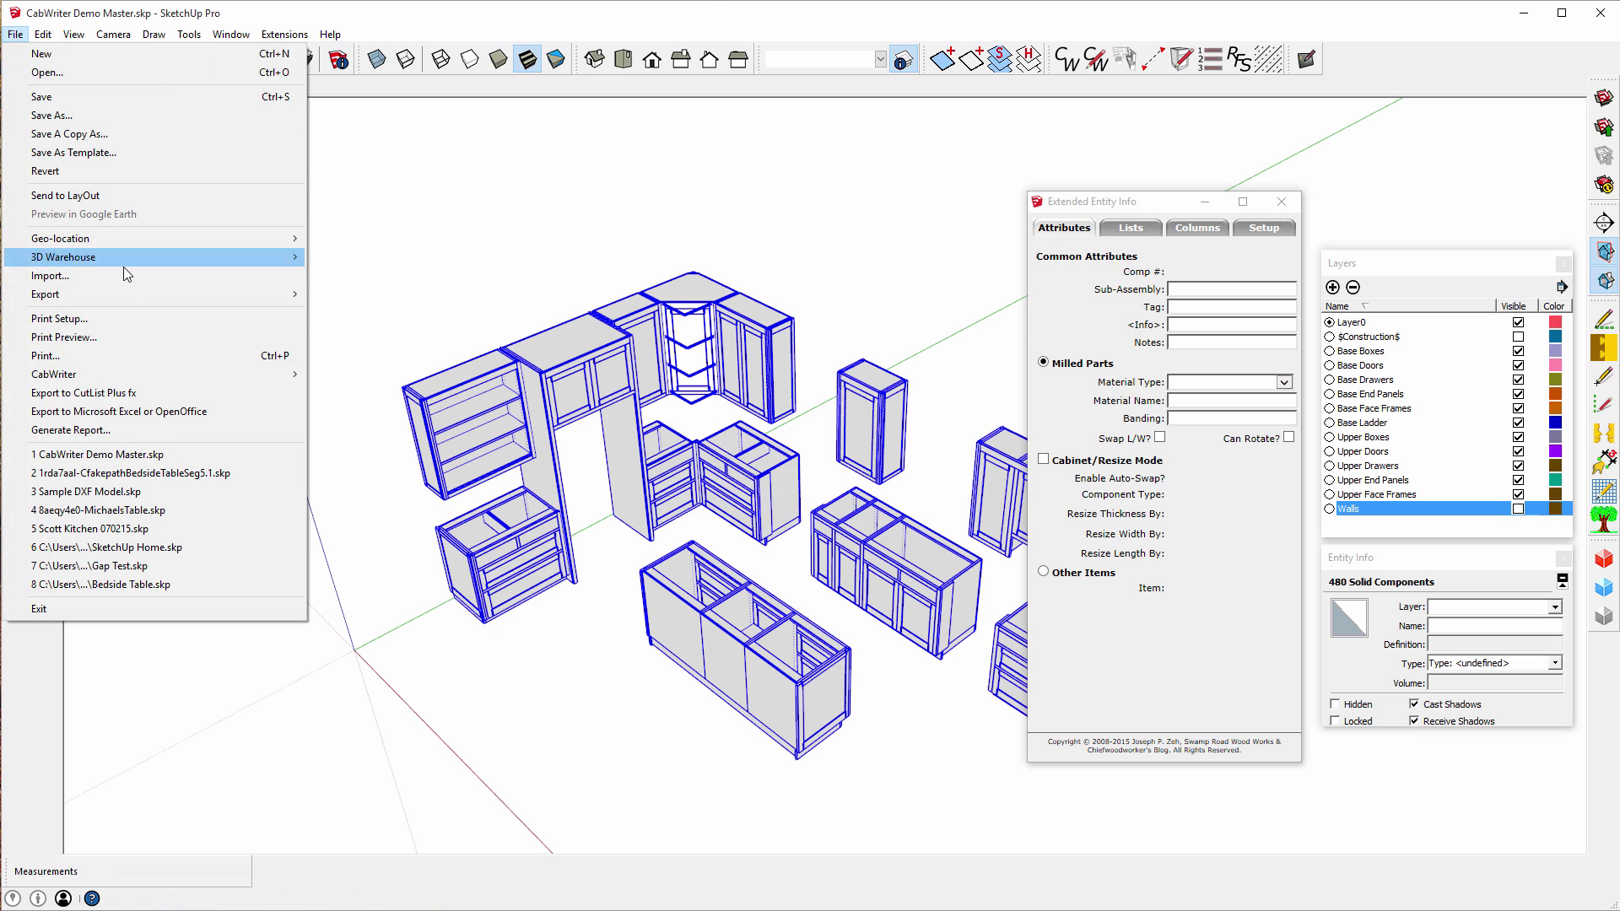
left_click(126, 395)
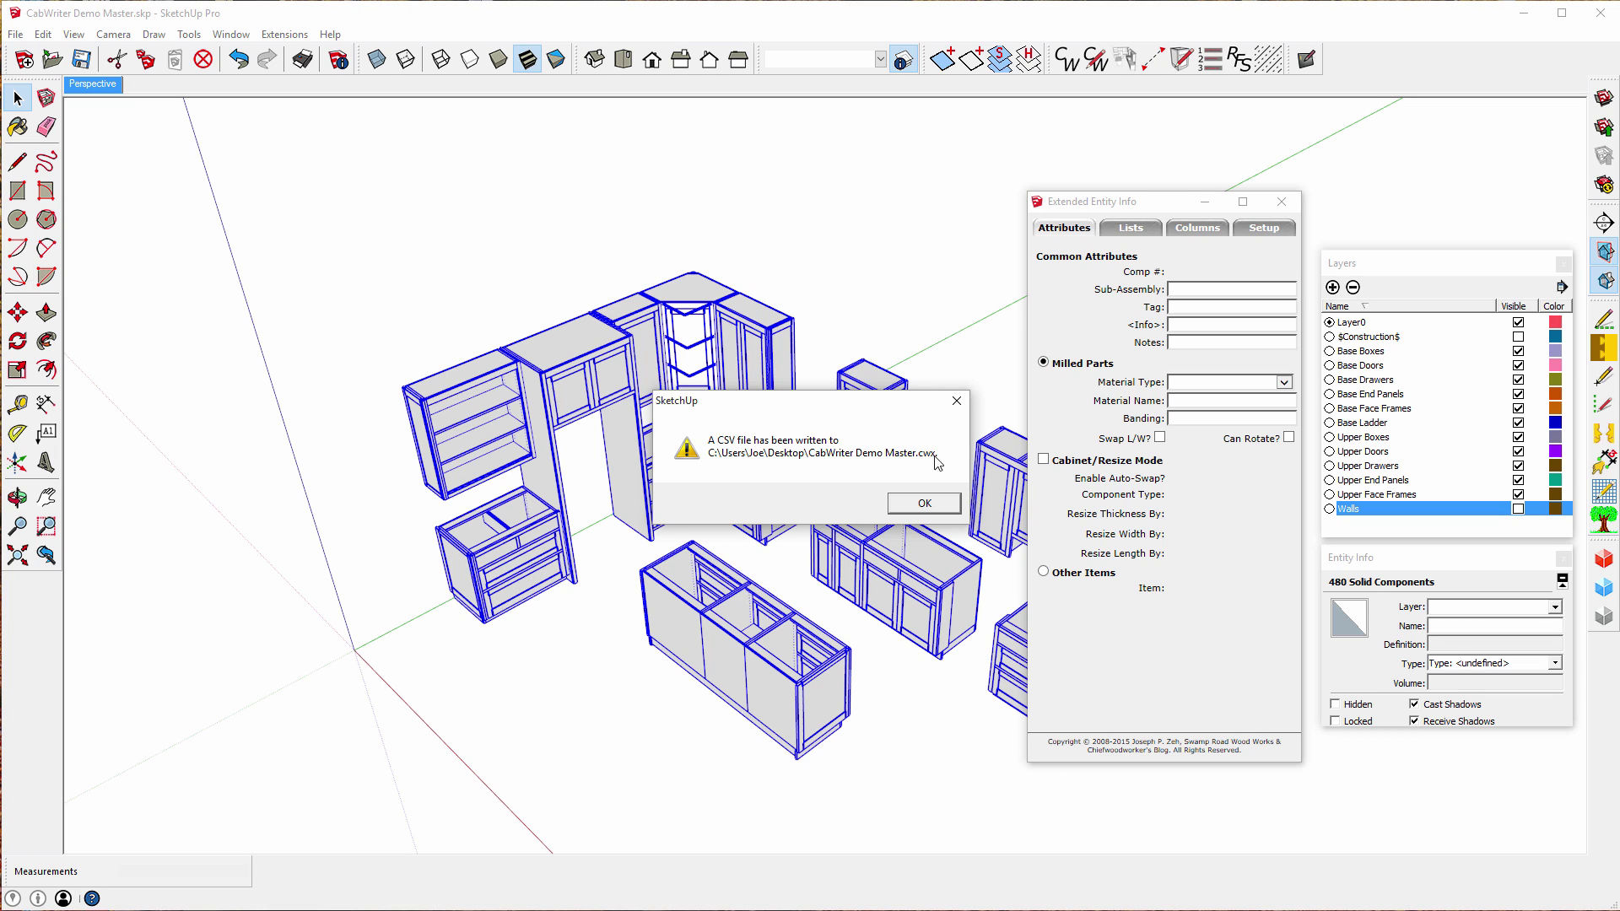
left_click(925, 503)
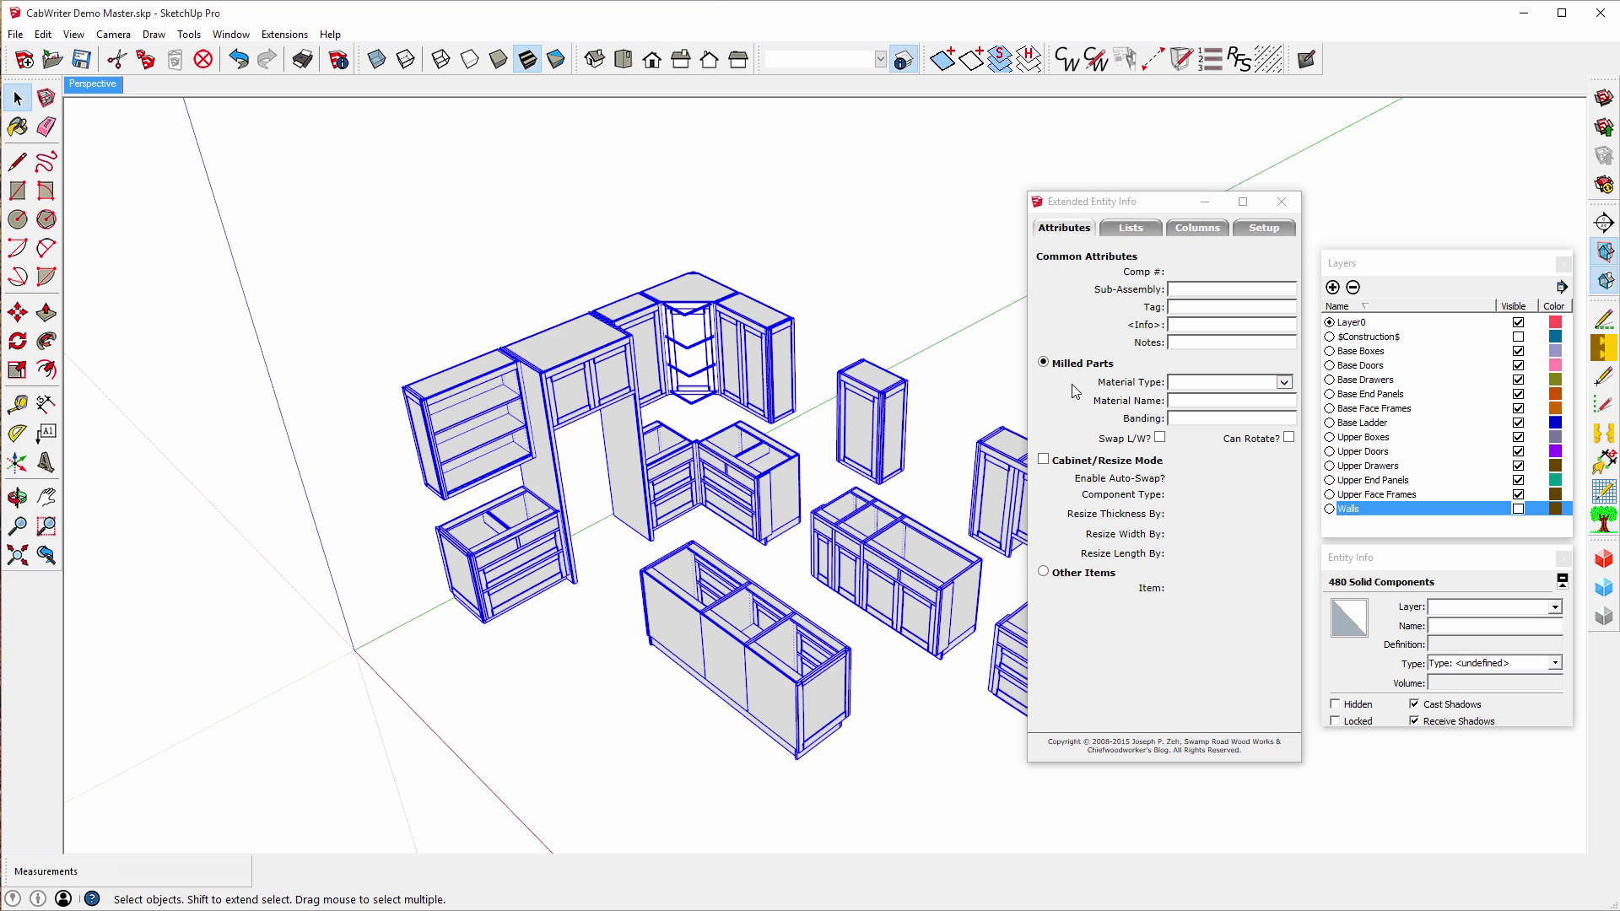
Open CabWriter Demo Master.cwx from the Desktop in File Explorer to launch CutList Plus fx
key("super+e")
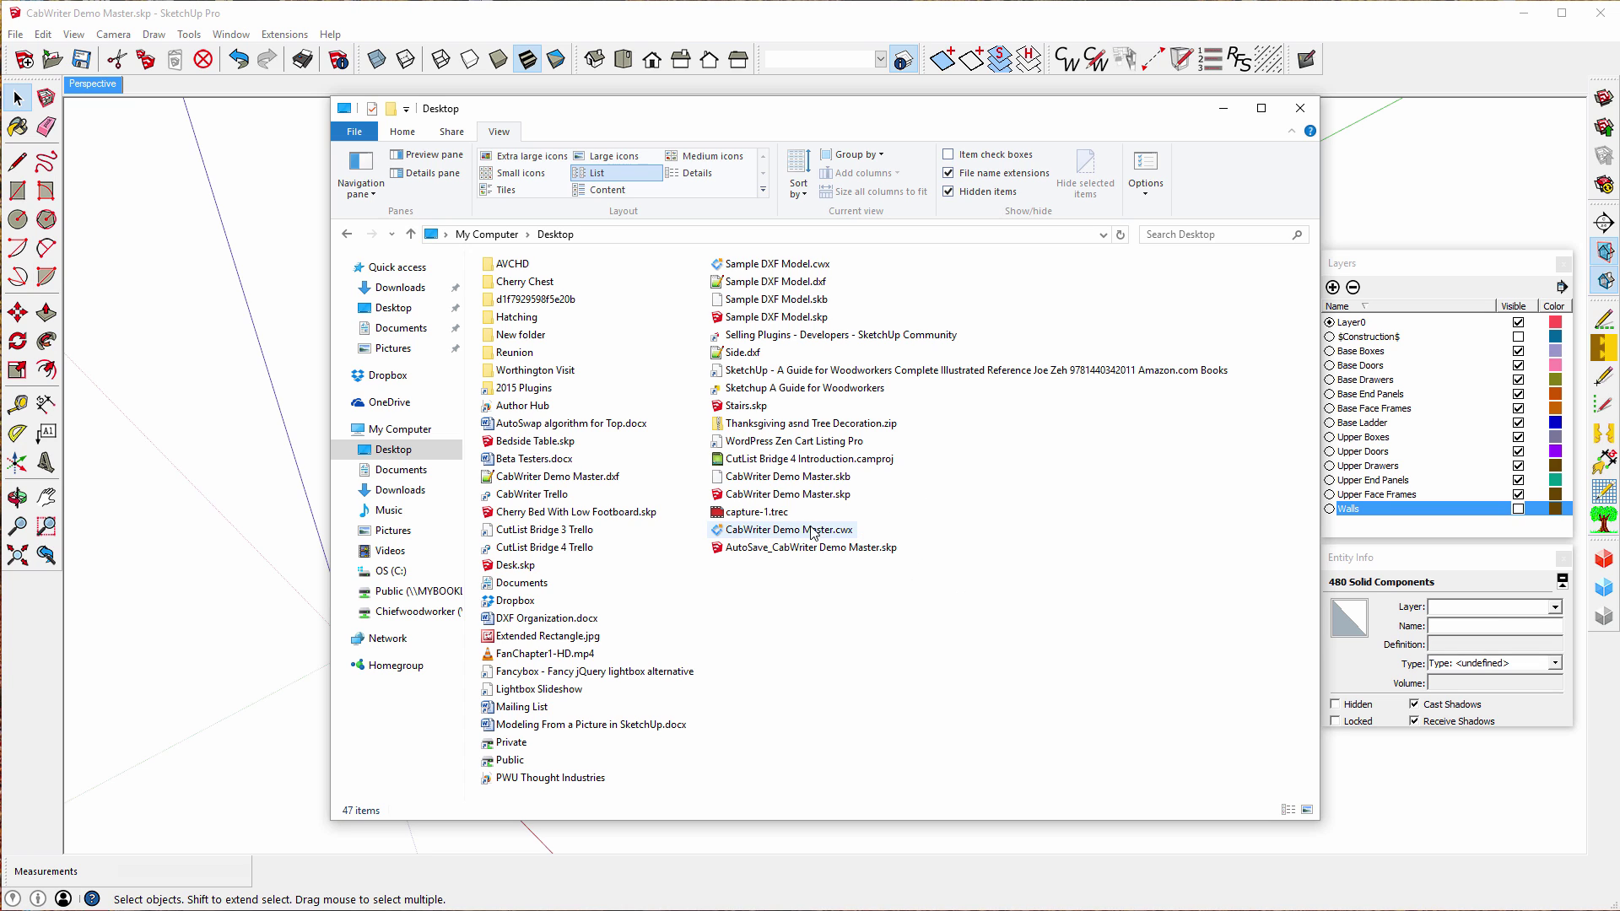
double_click(747, 531)
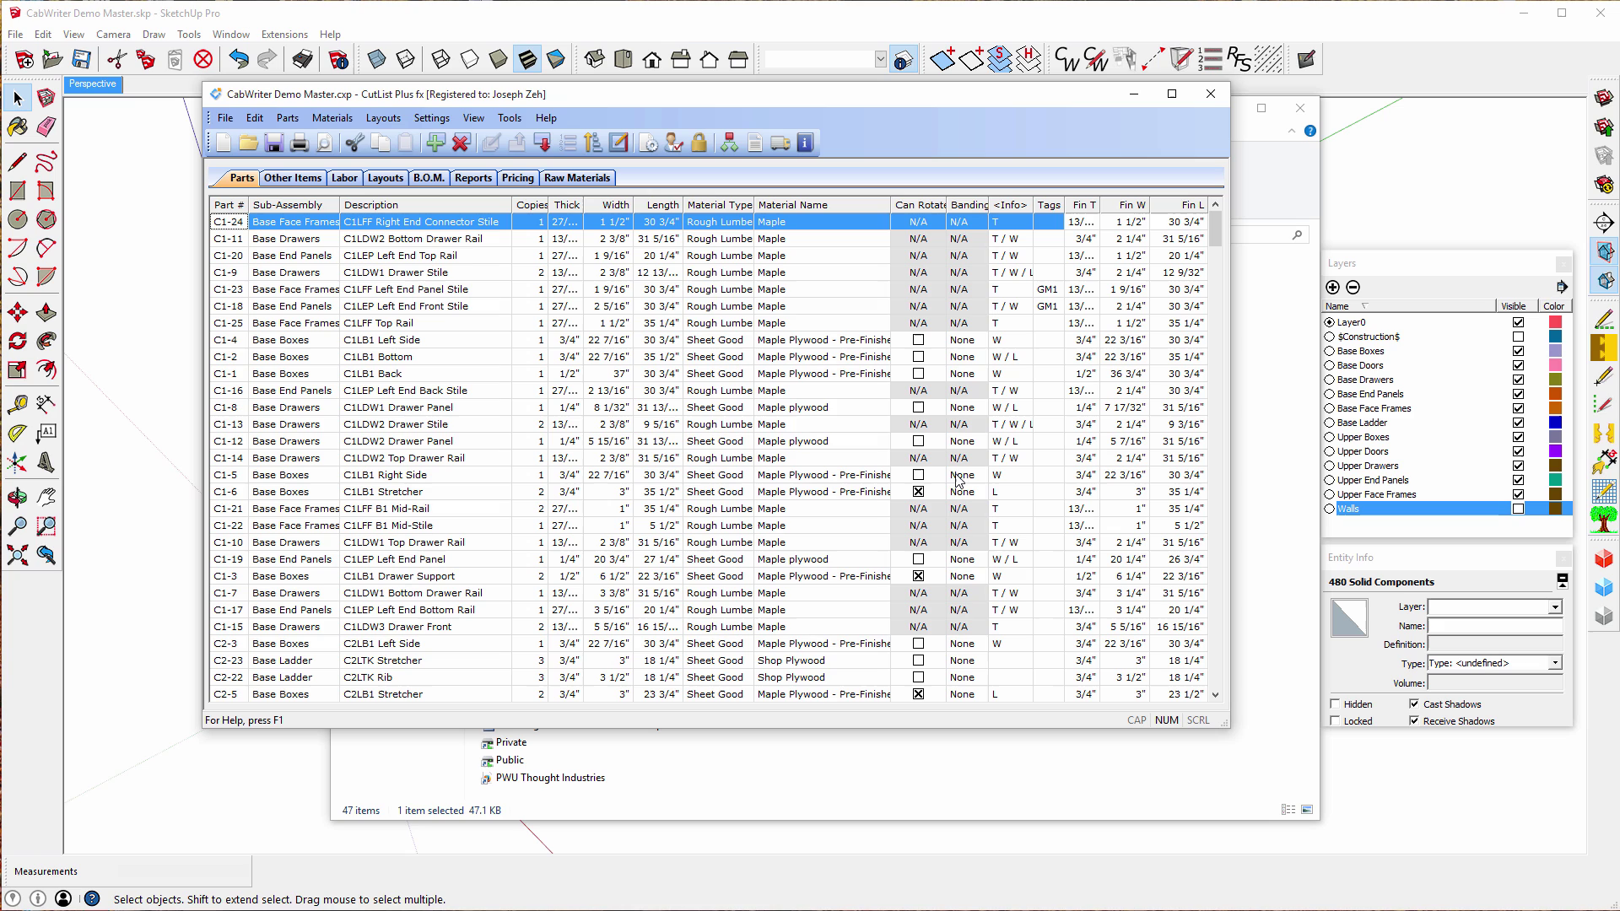
Select part C1-18, widen the Thick and Fin T columns, and stretch the window to reveal Fin L
left_click(865, 310)
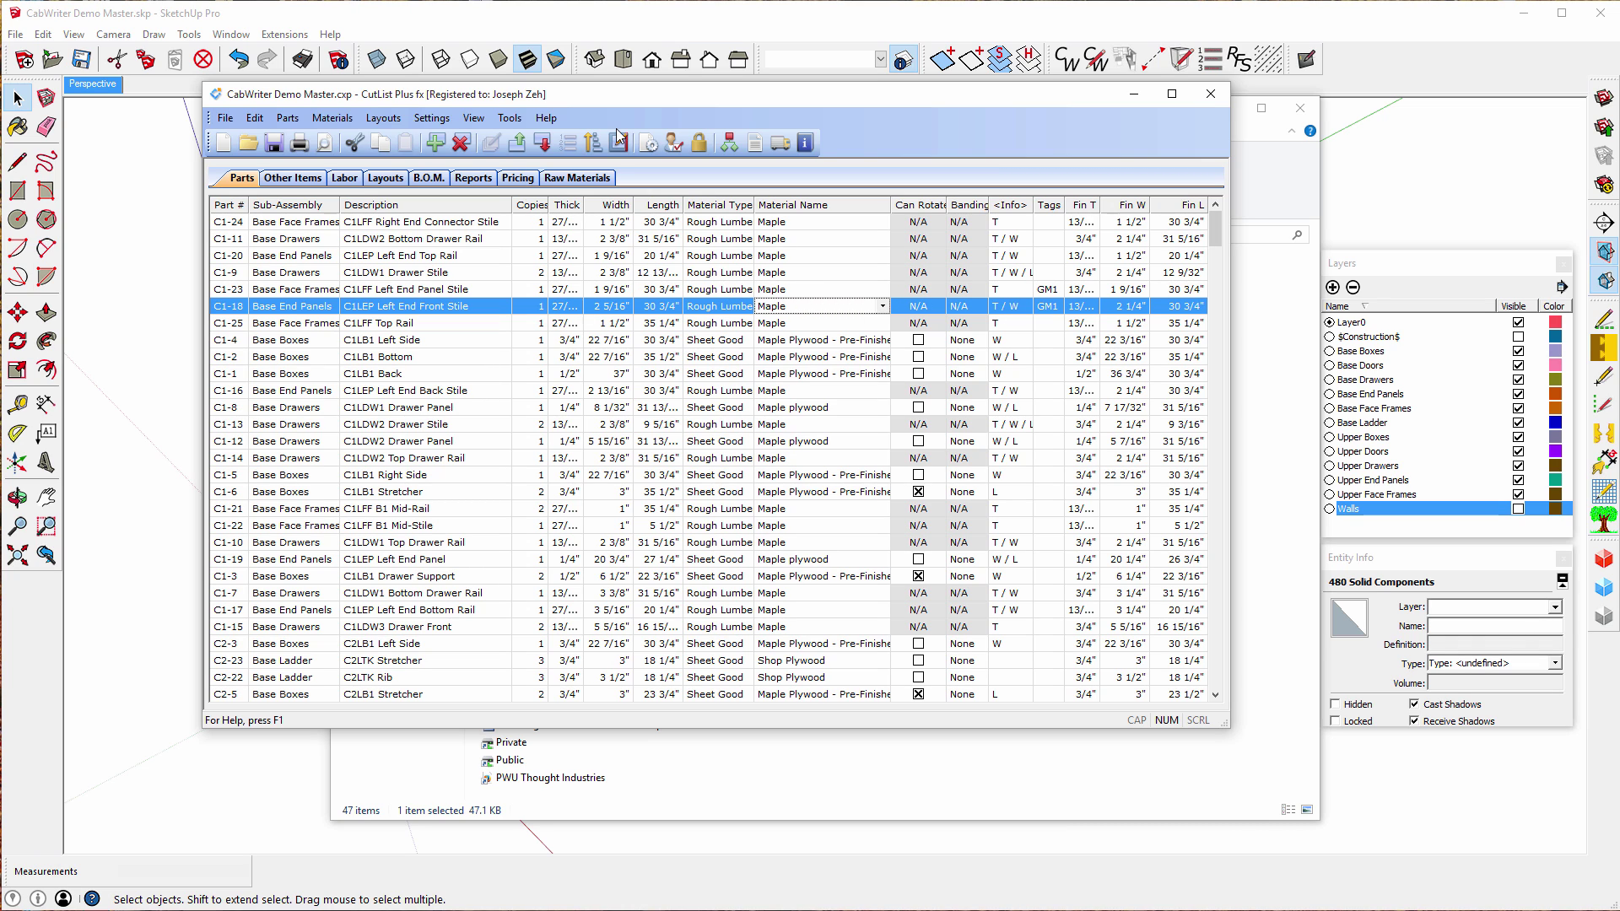
double_click(585, 204)
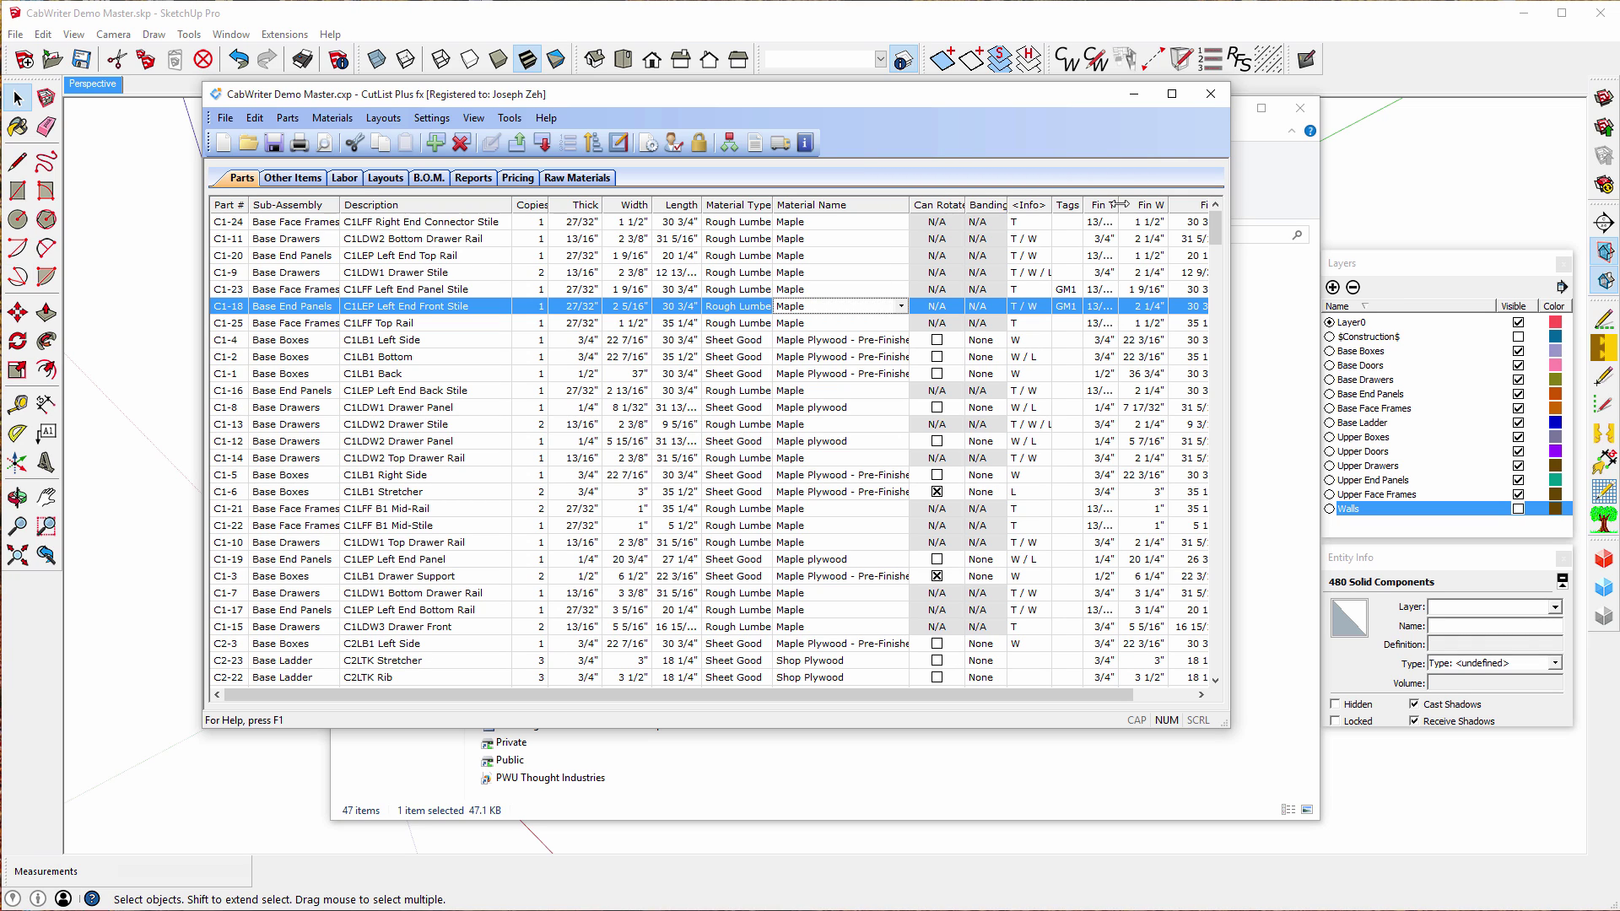
left_click_drag(1120, 204, 1131, 204)
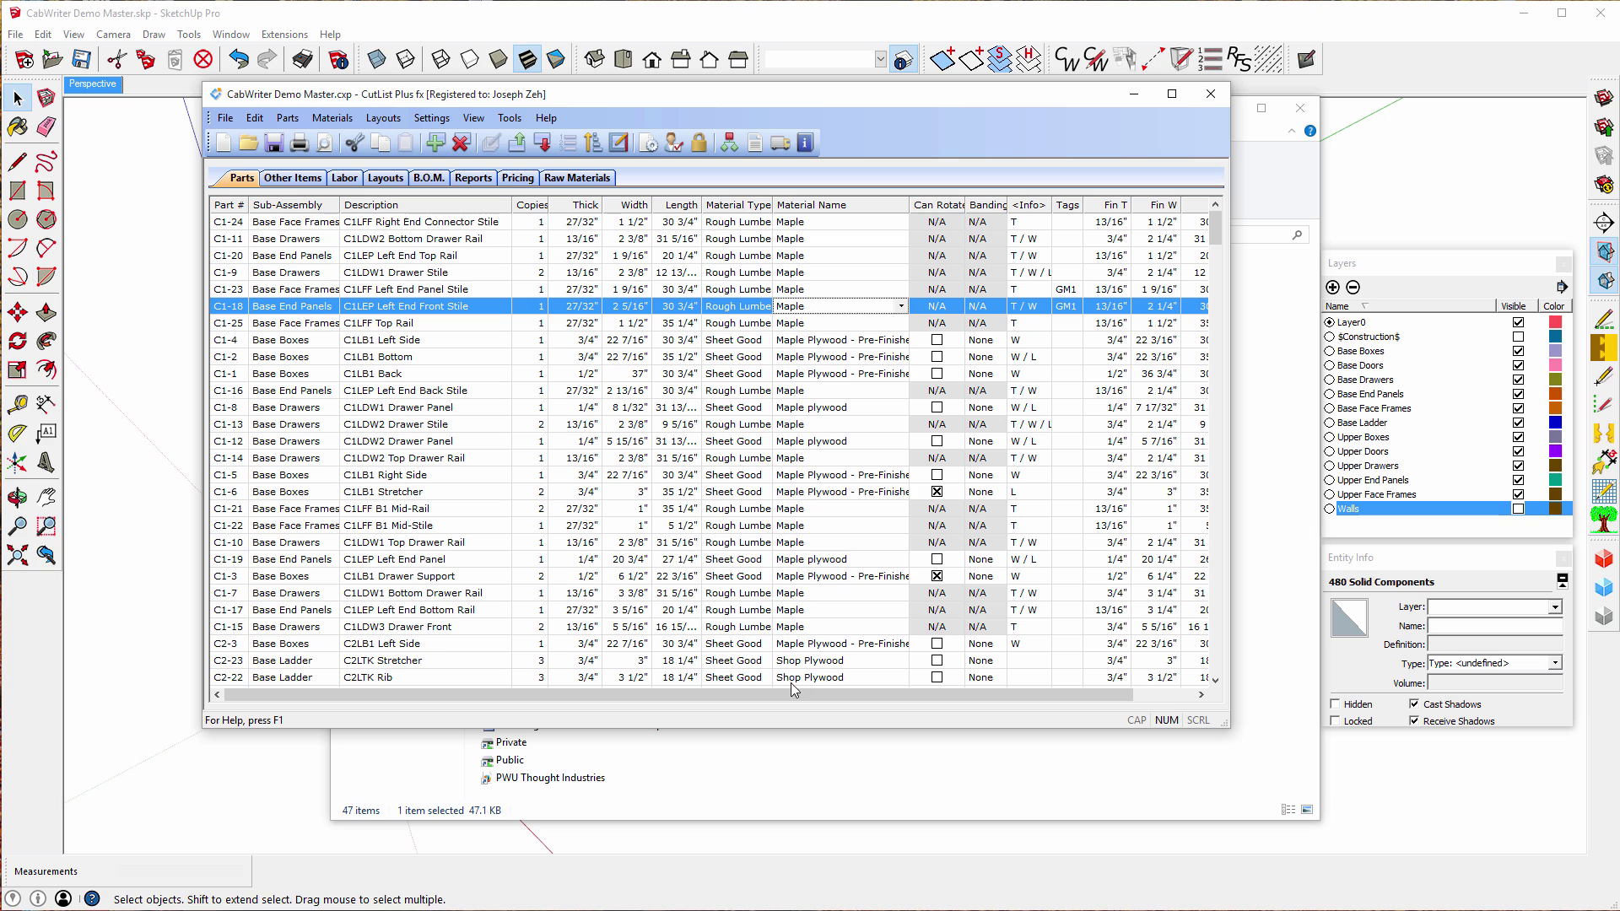
left_click_drag(1234, 594, 1366, 595)
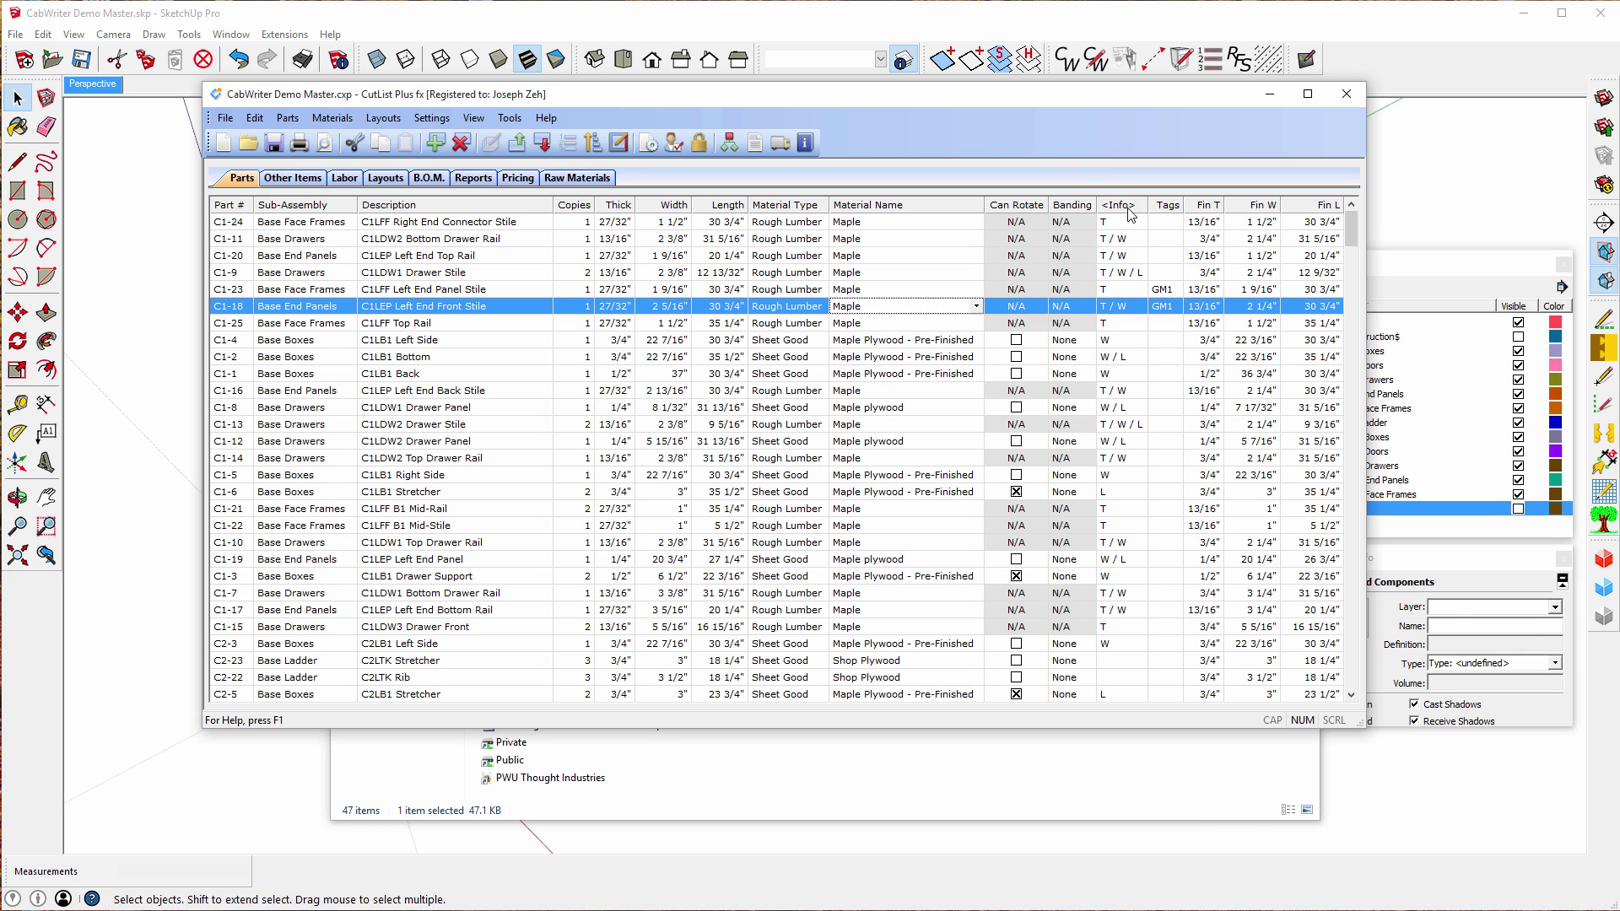
Sort the parts by Tags descending (GM13 down to GM1) and scroll the grid to the top
left_click(1166, 207)
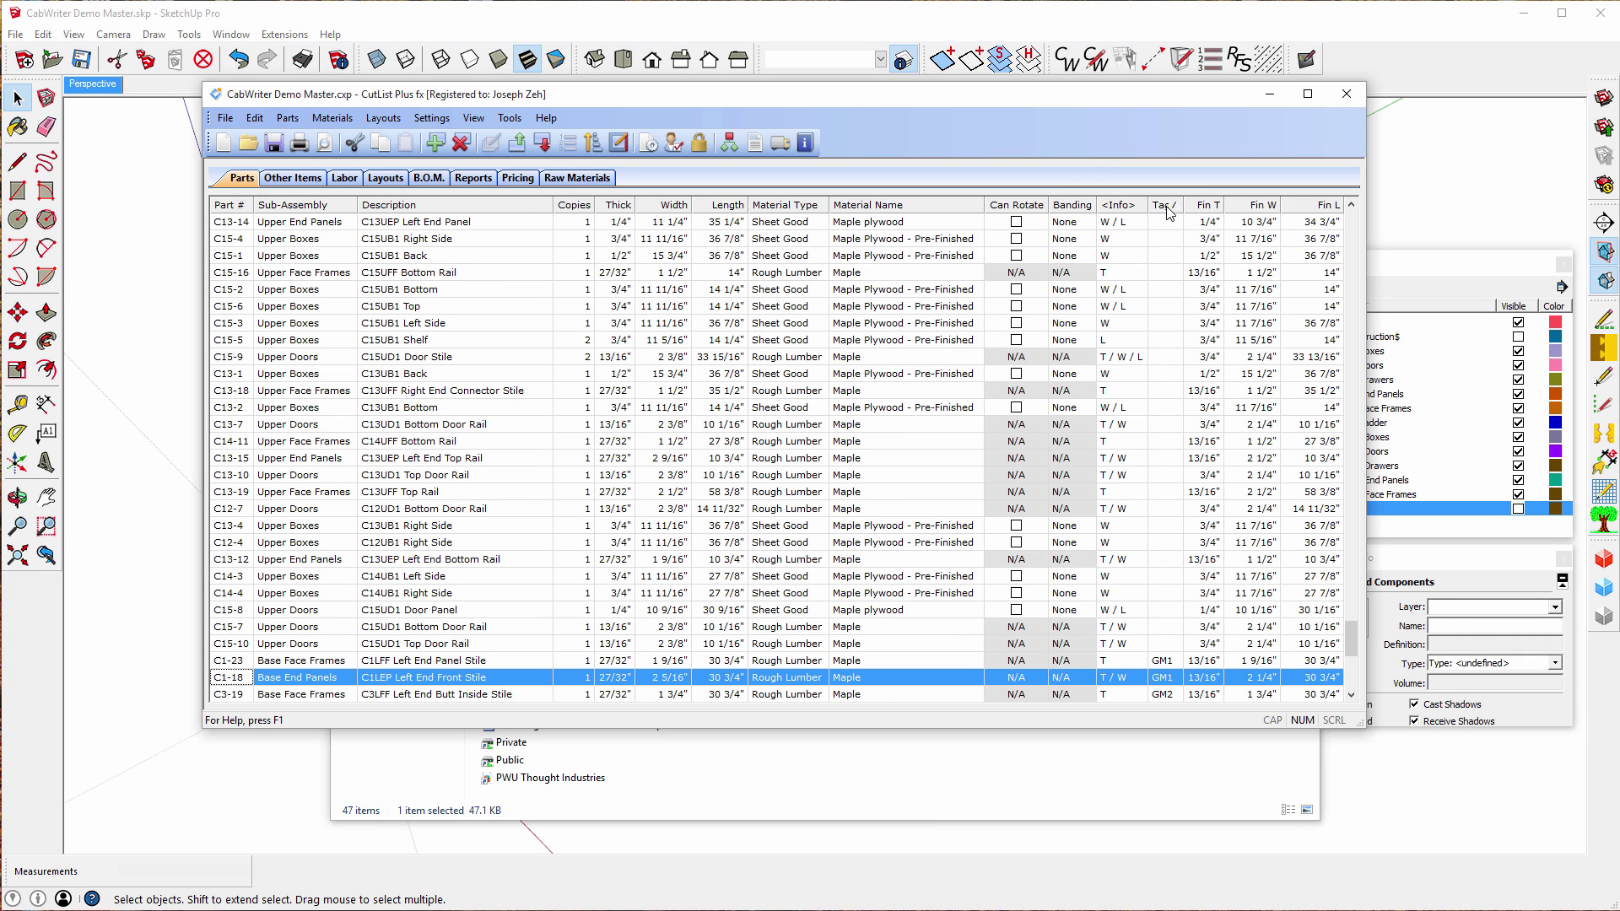
left_click(1163, 207)
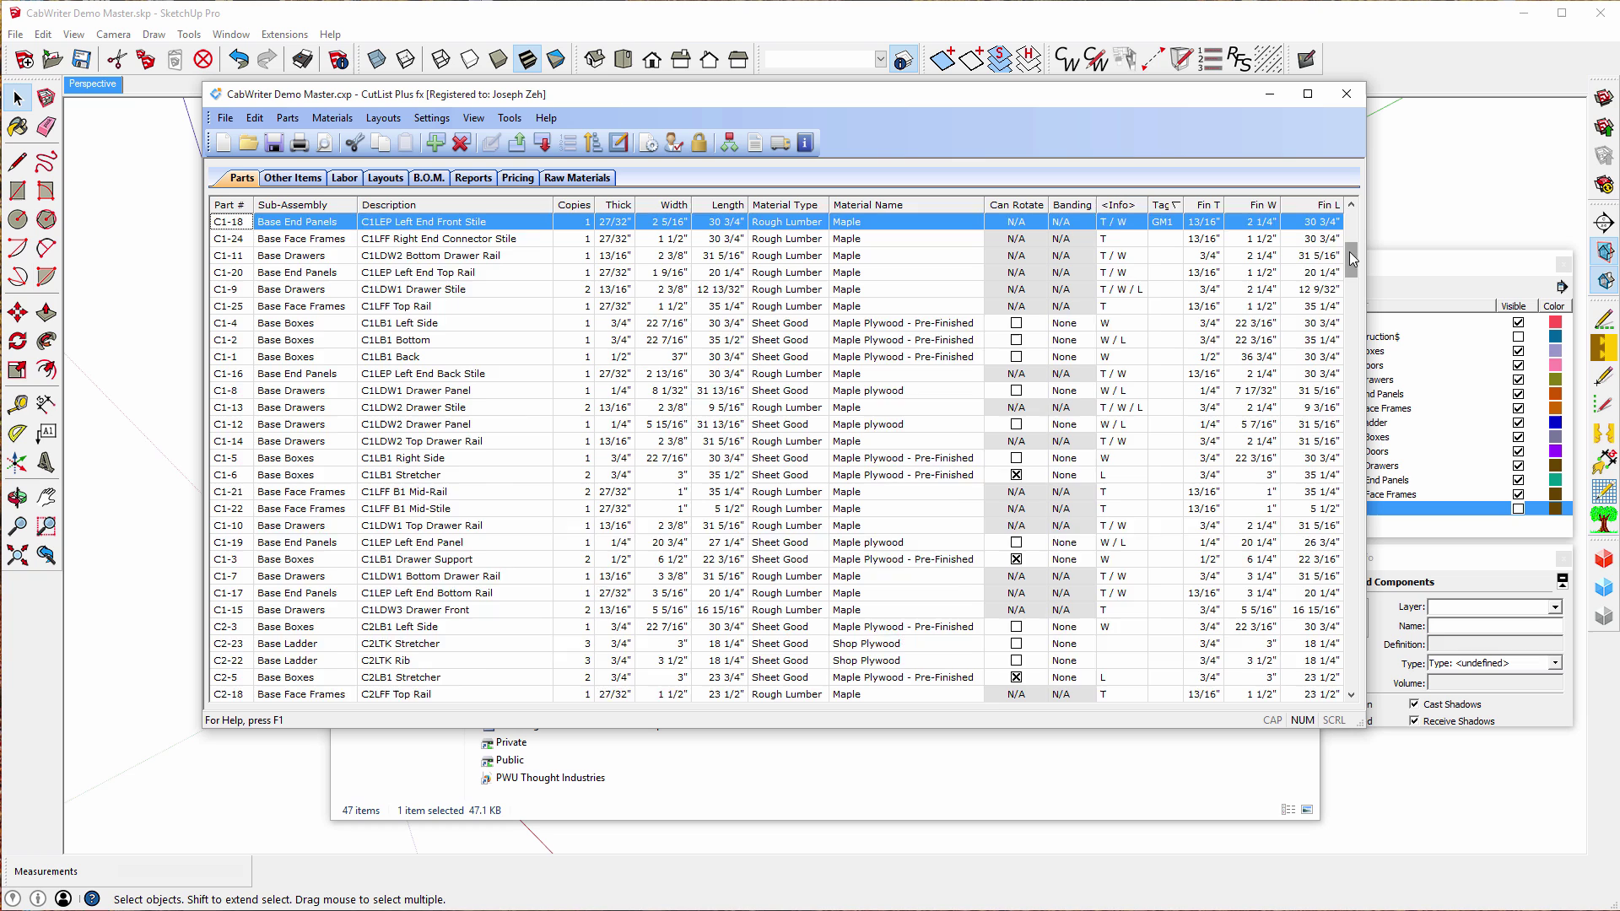
left_click_drag(1353, 266, 1352, 213)
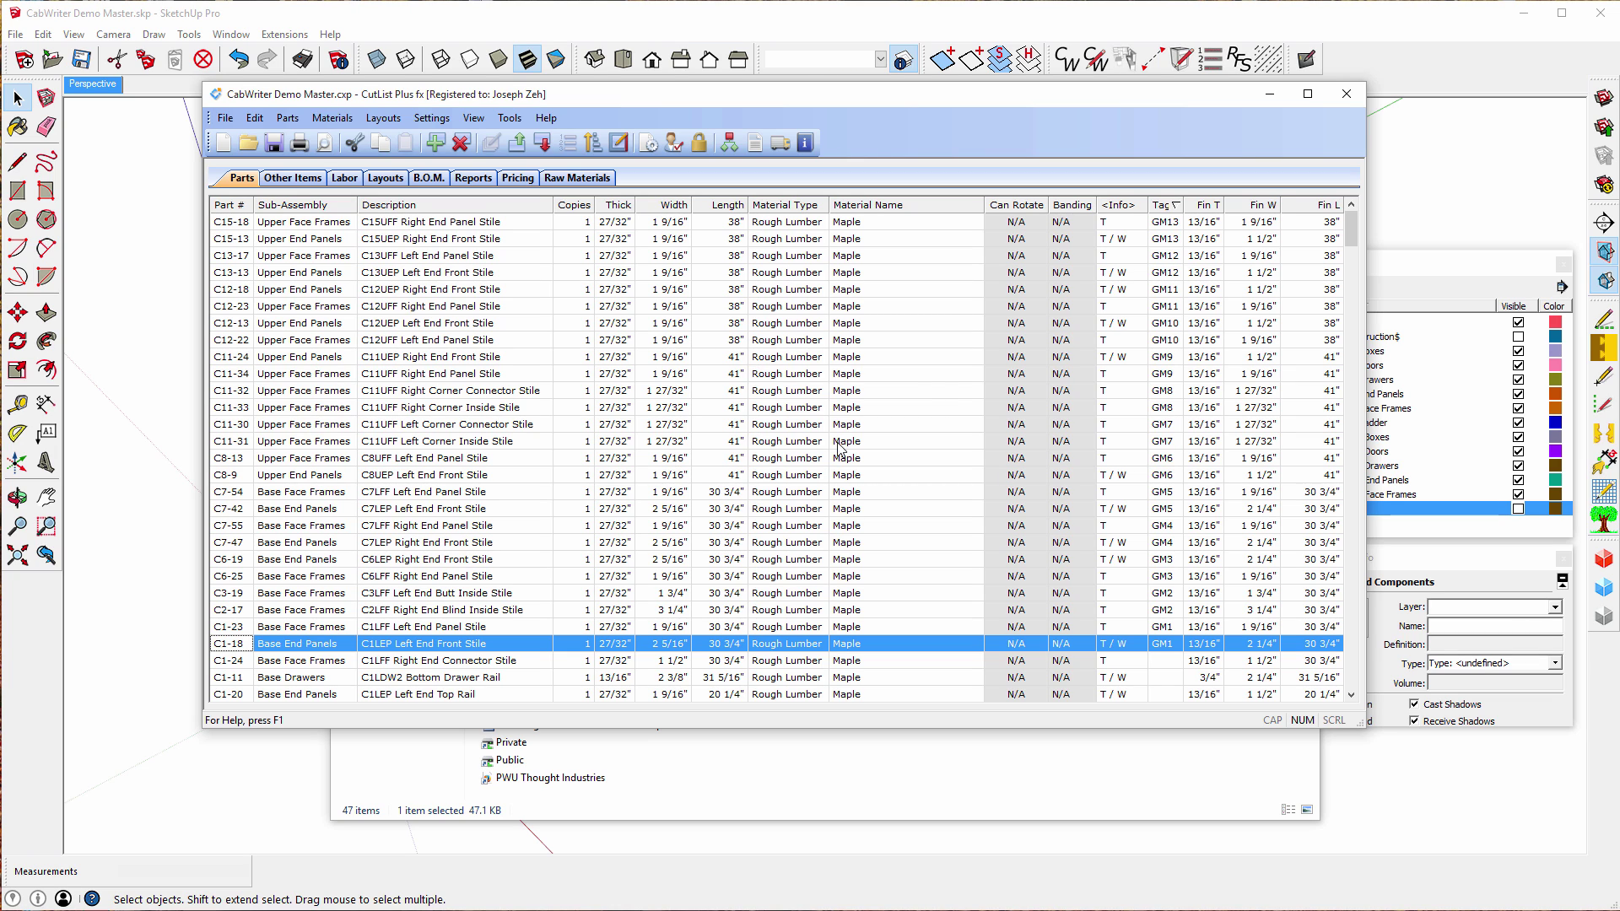
Try sorting by Part #, Sub-Assembly, Material Type and Description, finishing on Part #
left_click(227, 211)
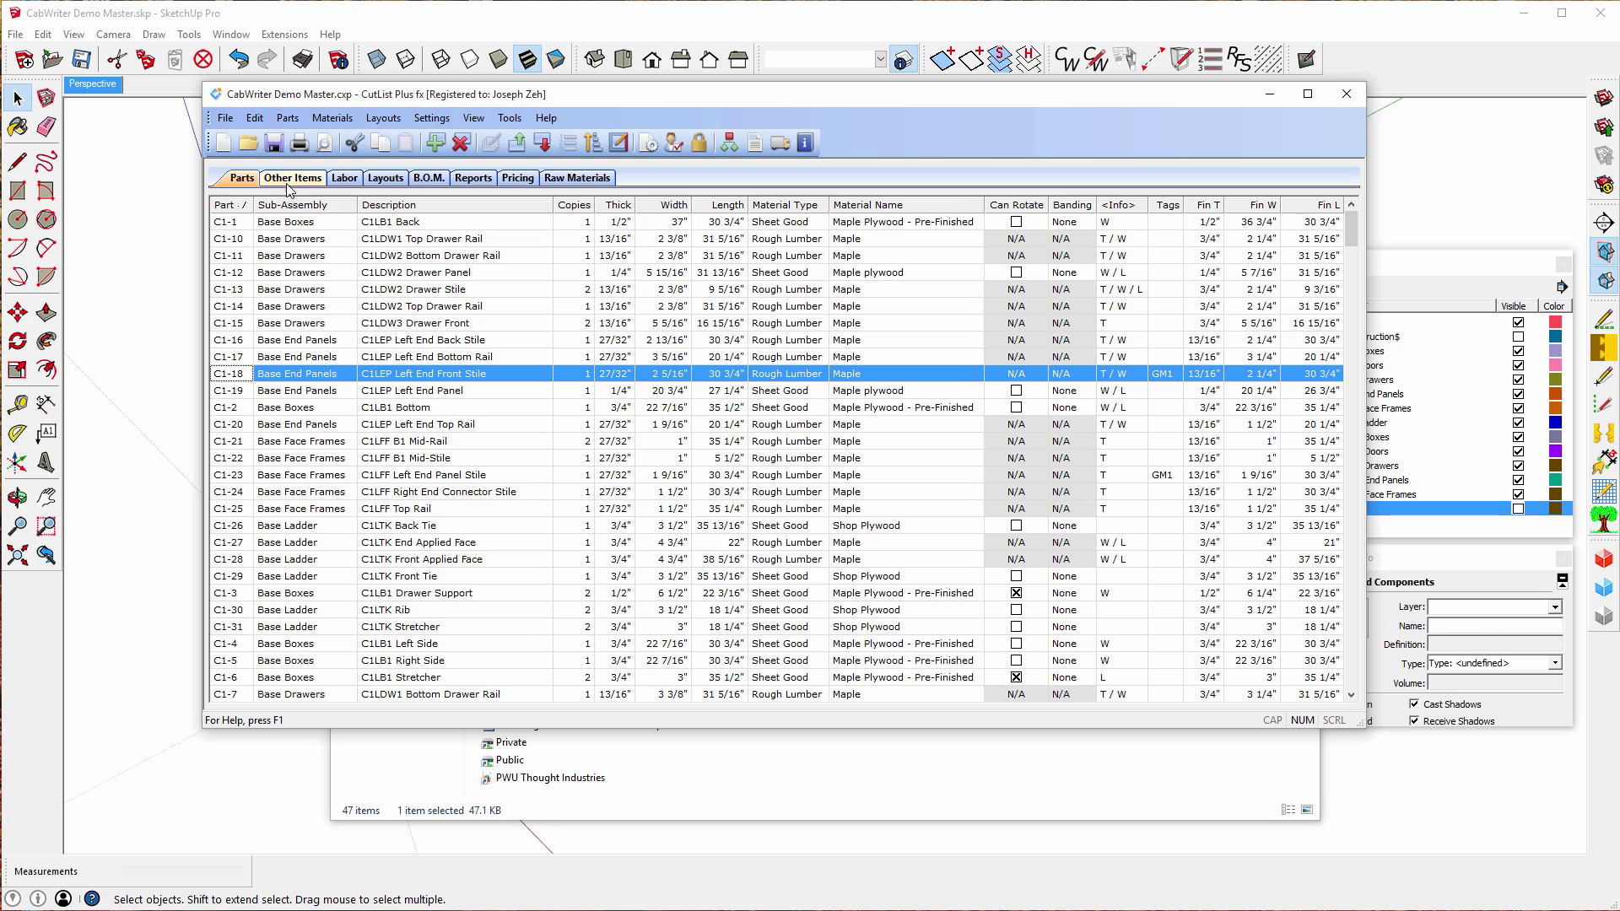
left_click(299, 206)
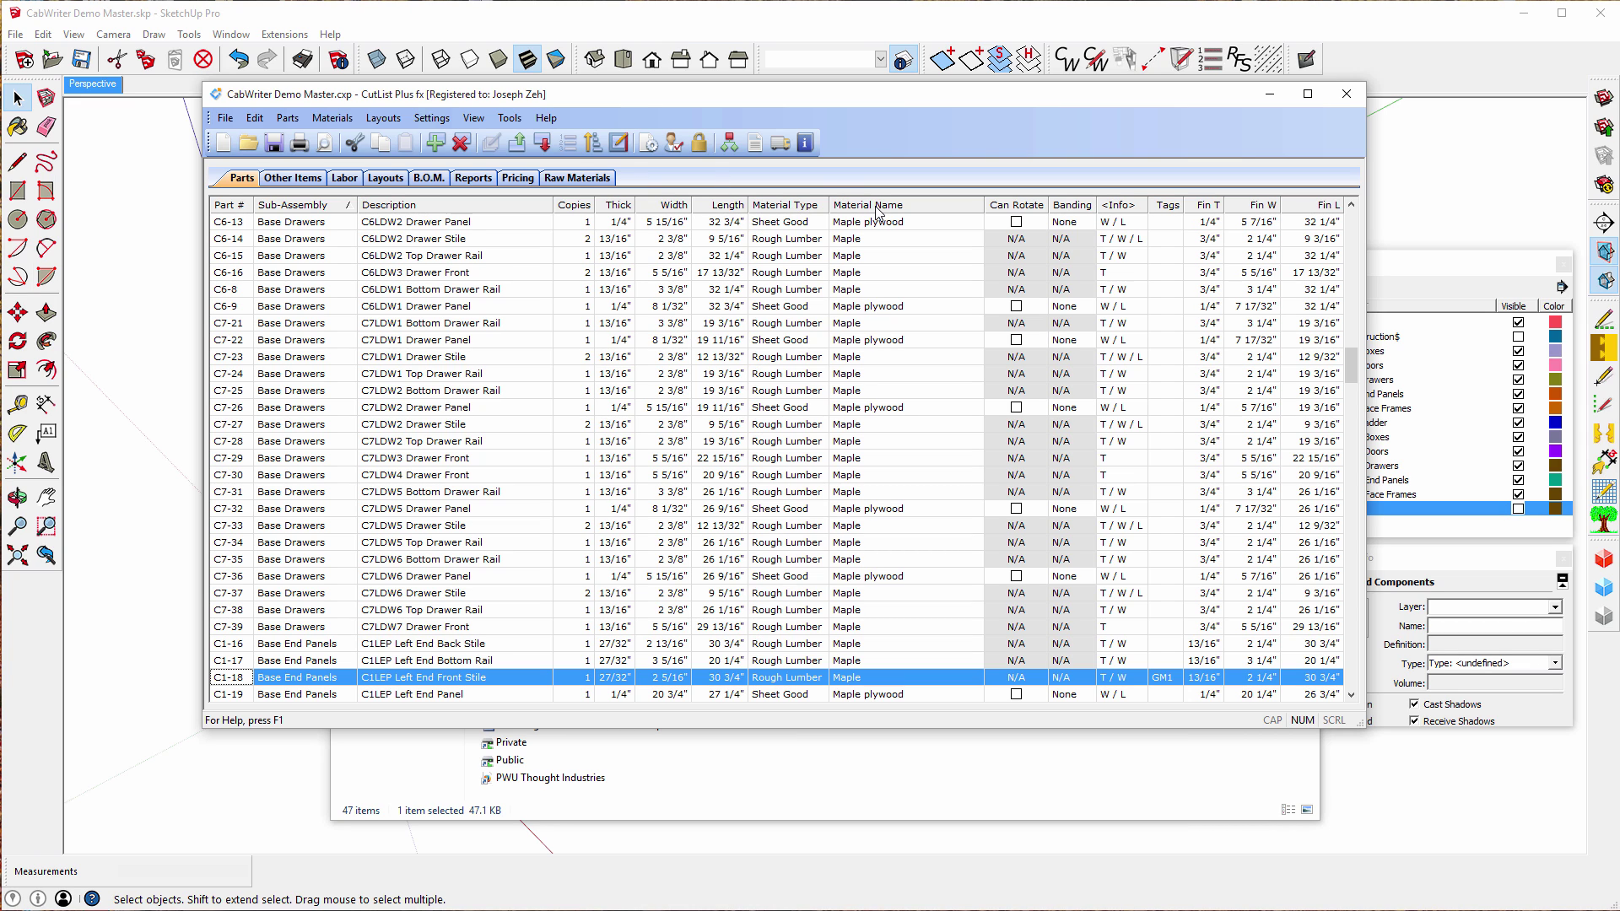
left_click(772, 206)
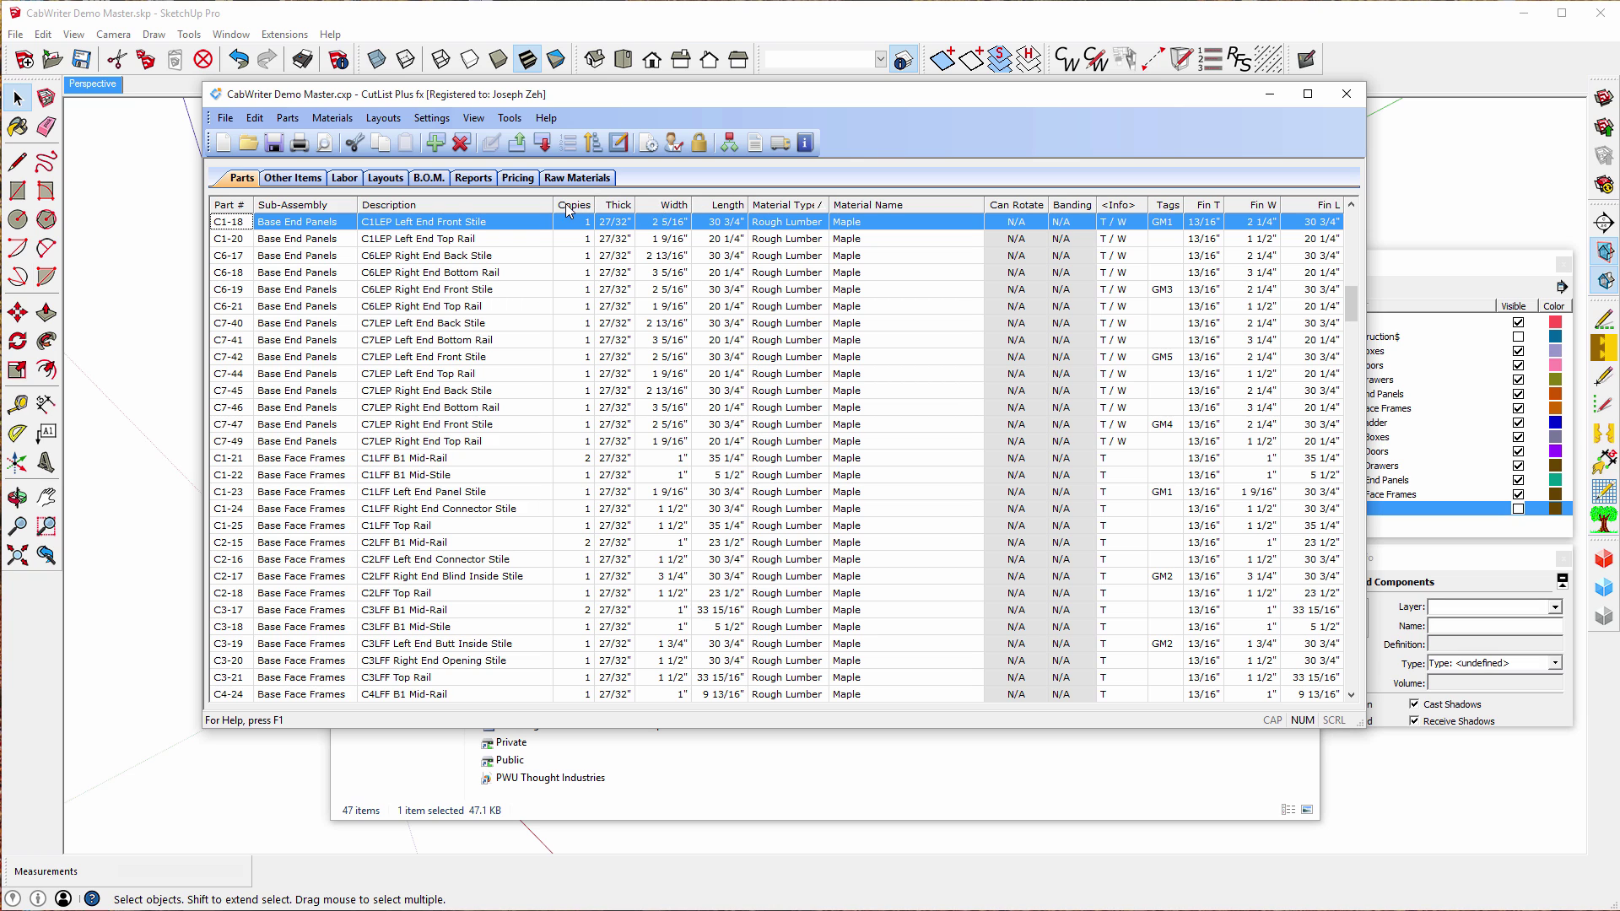
left_click(438, 206)
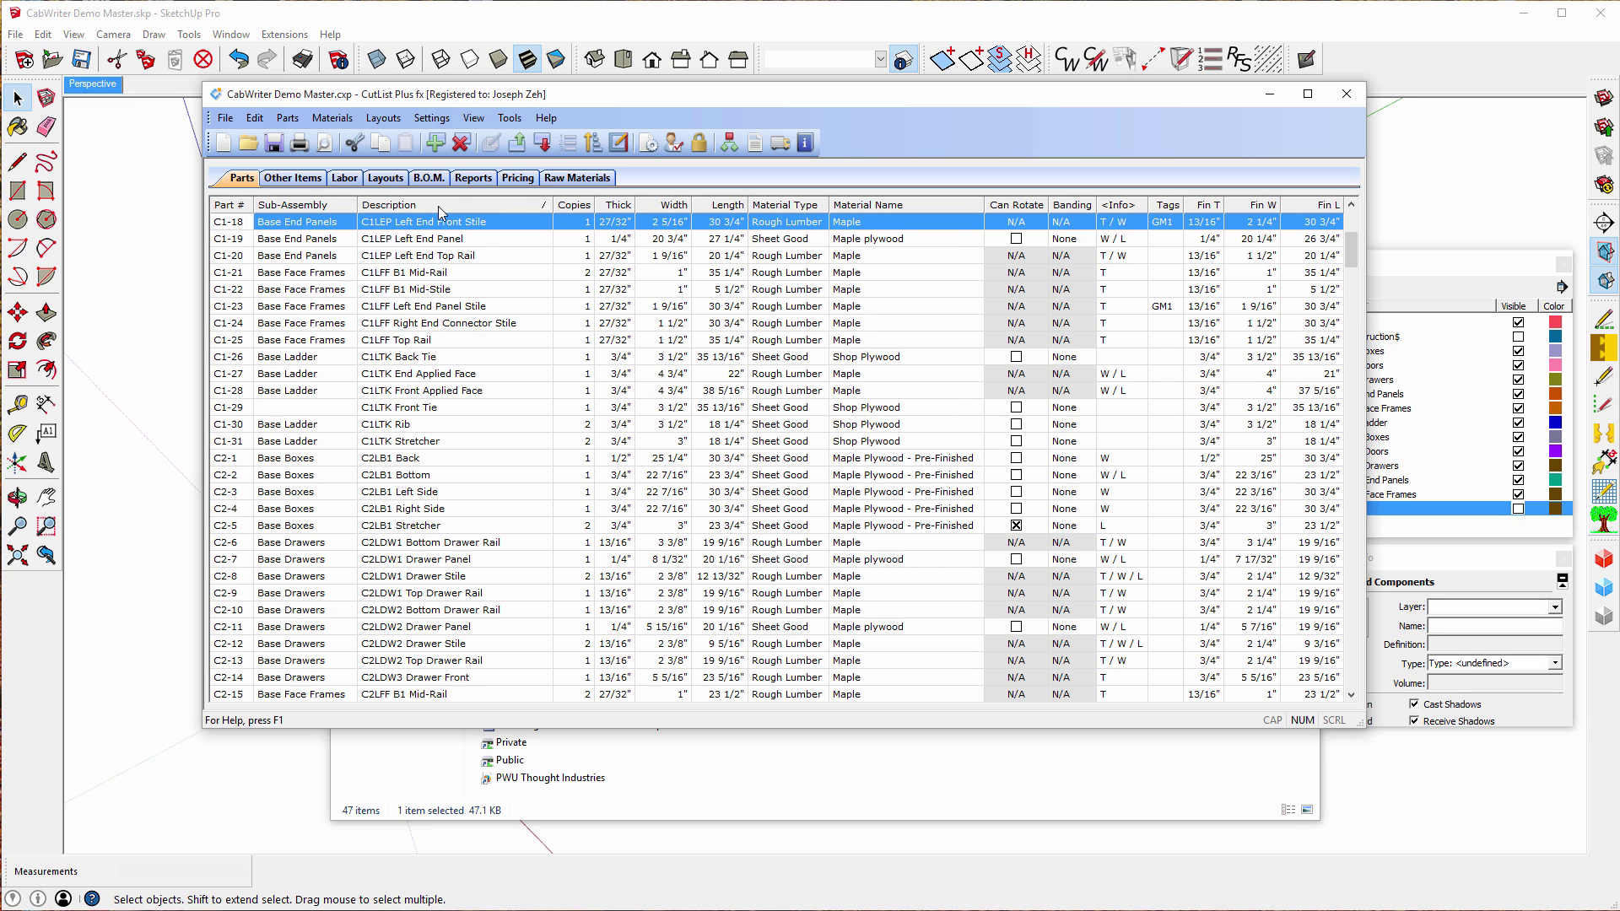
left_click(312, 206)
left_click(235, 206)
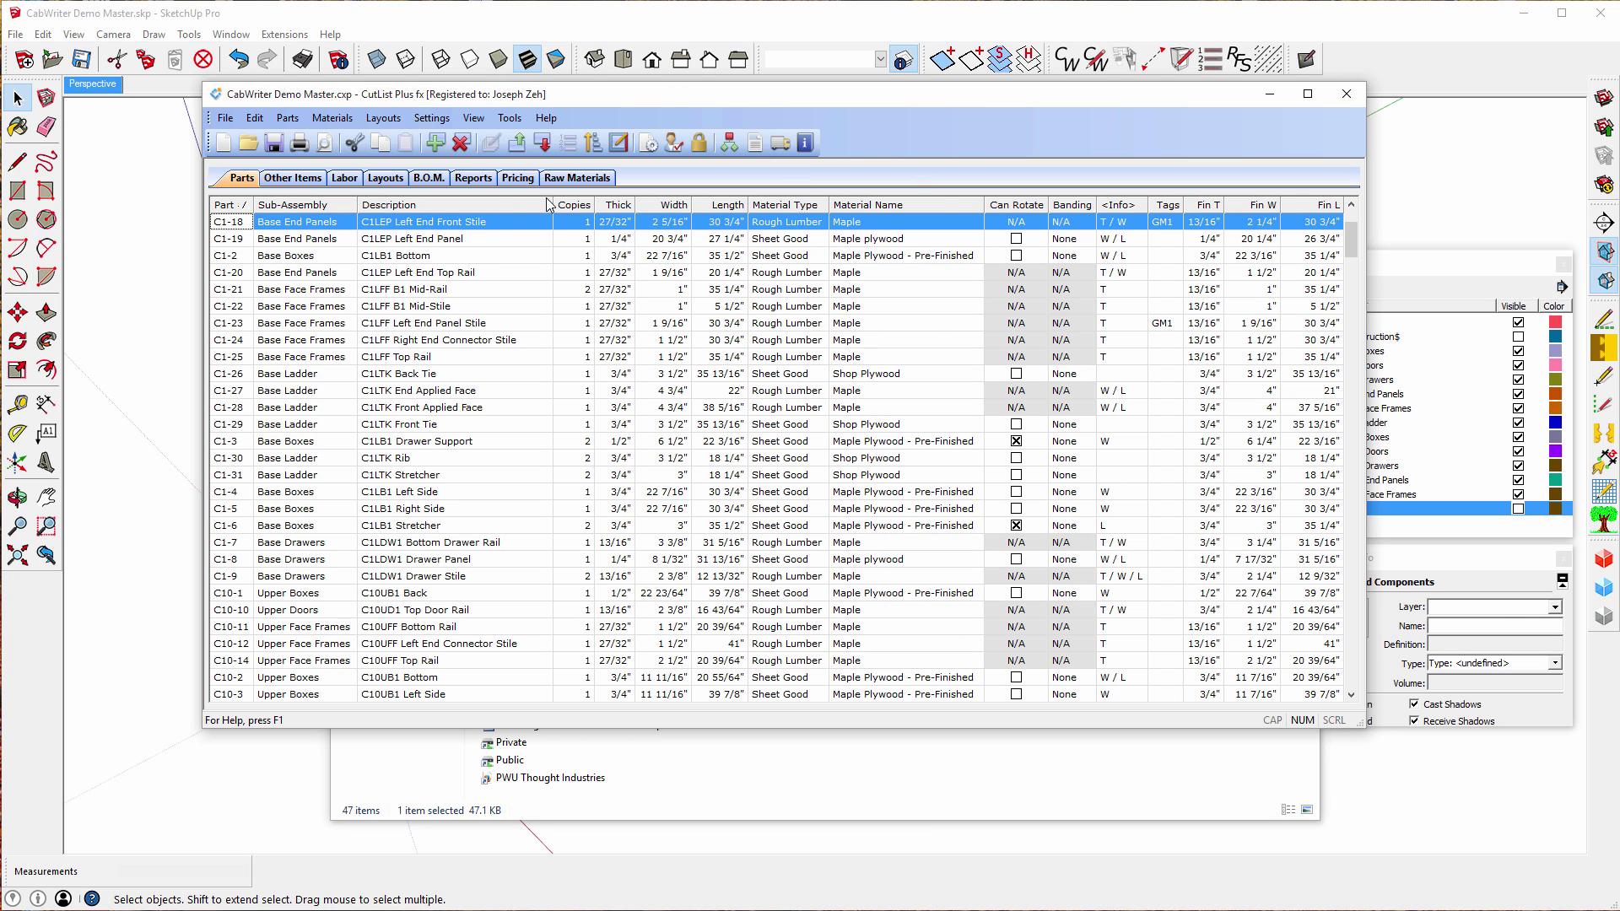
Generate the optimized layouts and view the D. 3/4" then B. 3/4" pre-finished maple plywood diagrams
left_click(385, 179)
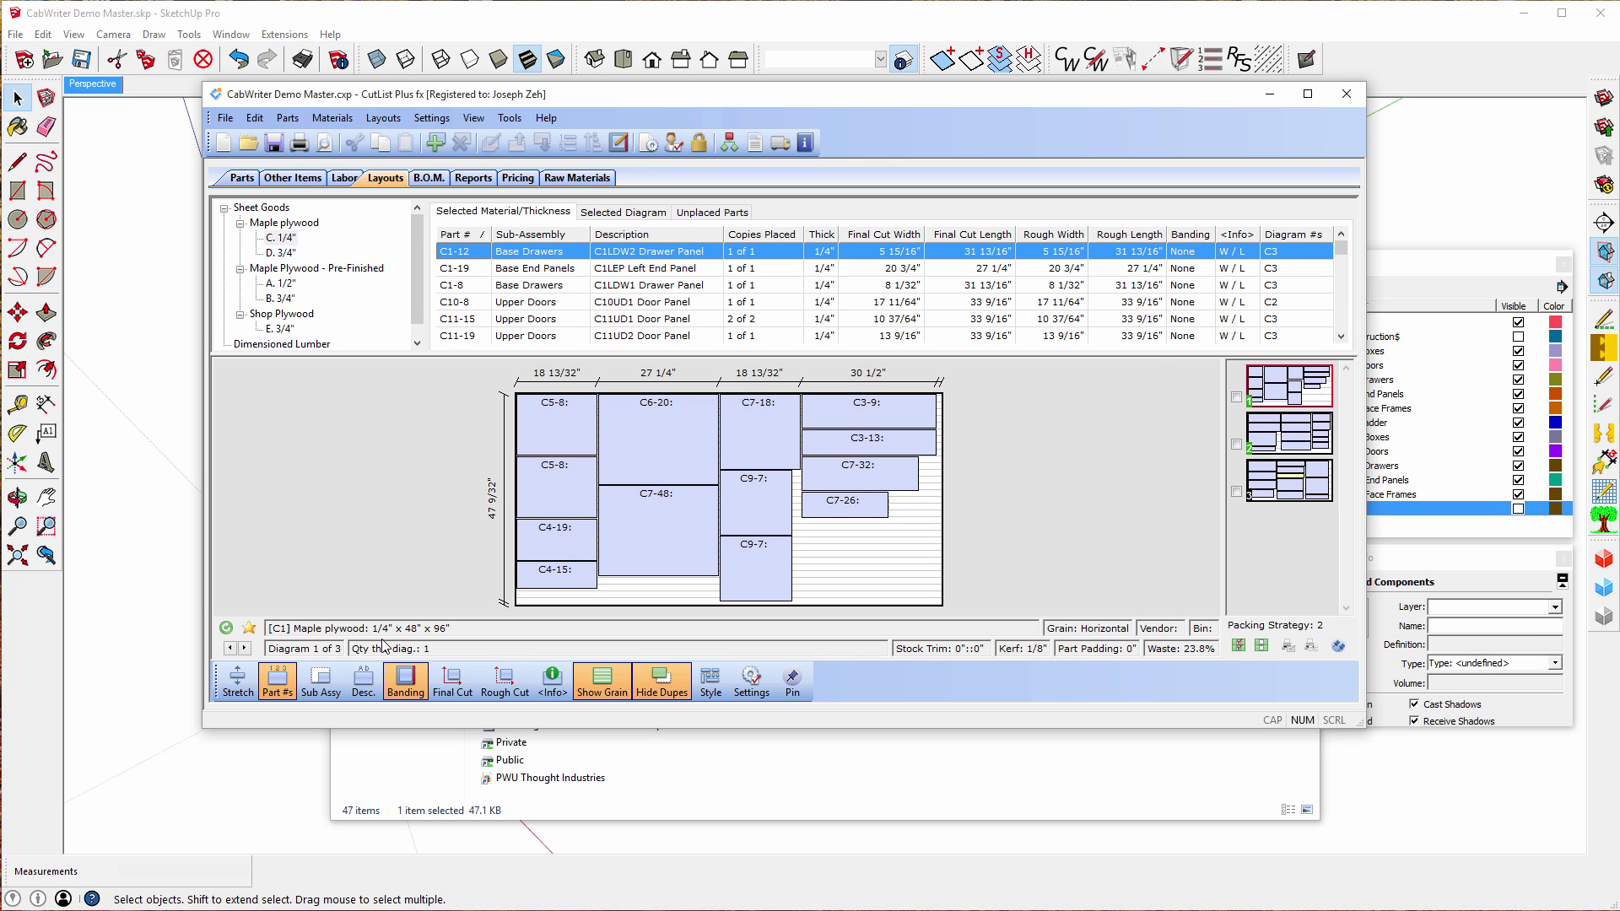
left_click(285, 252)
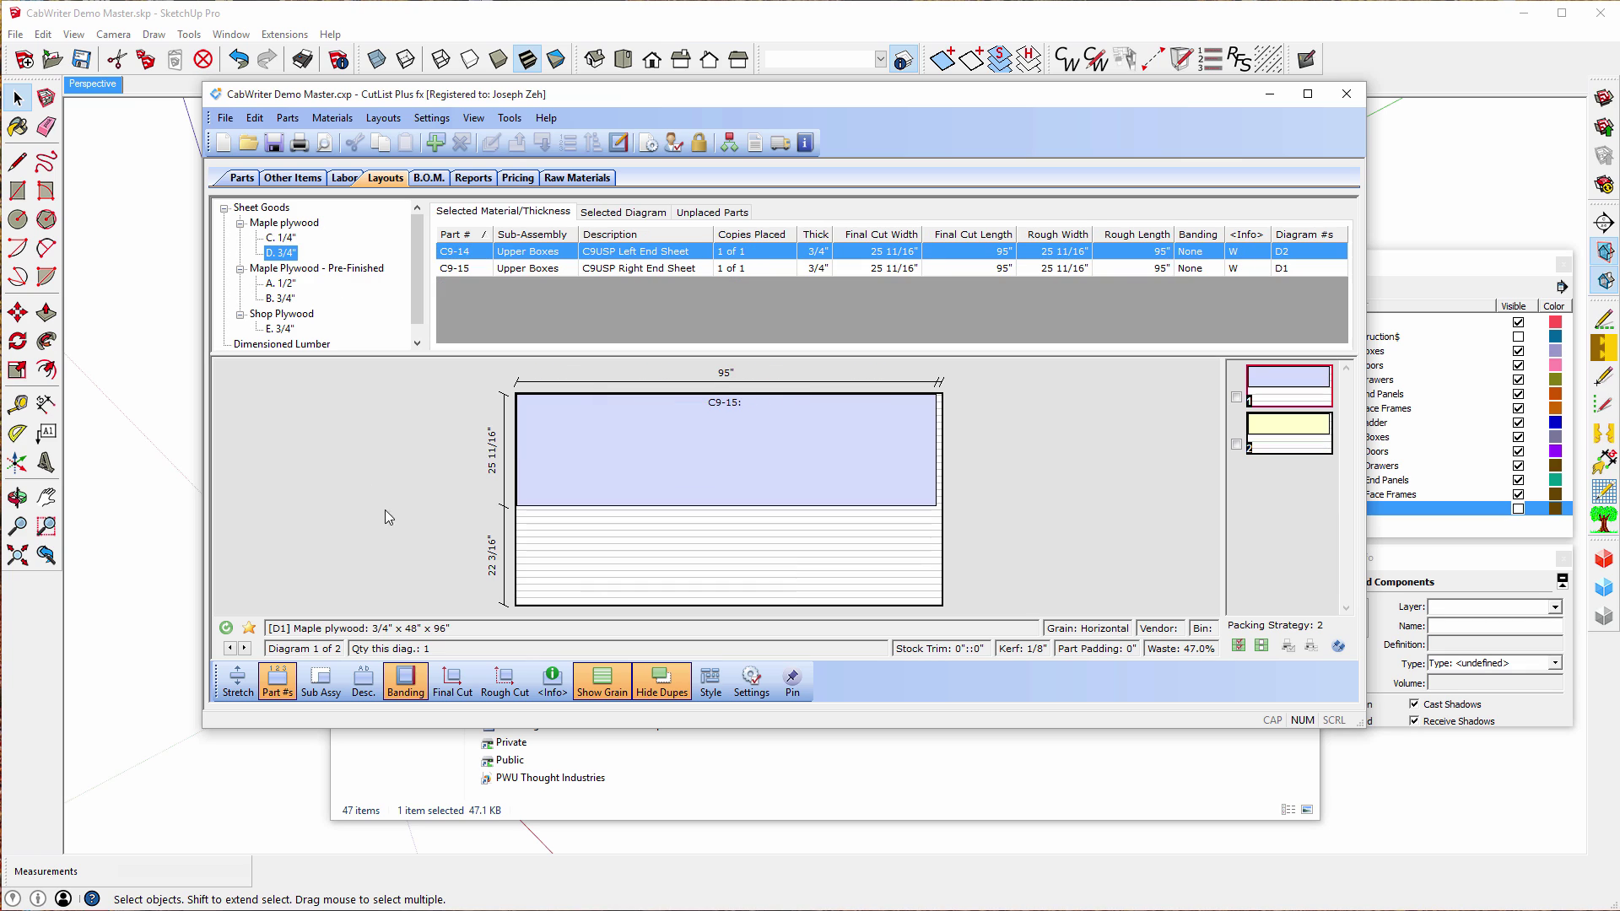
left_click(281, 298)
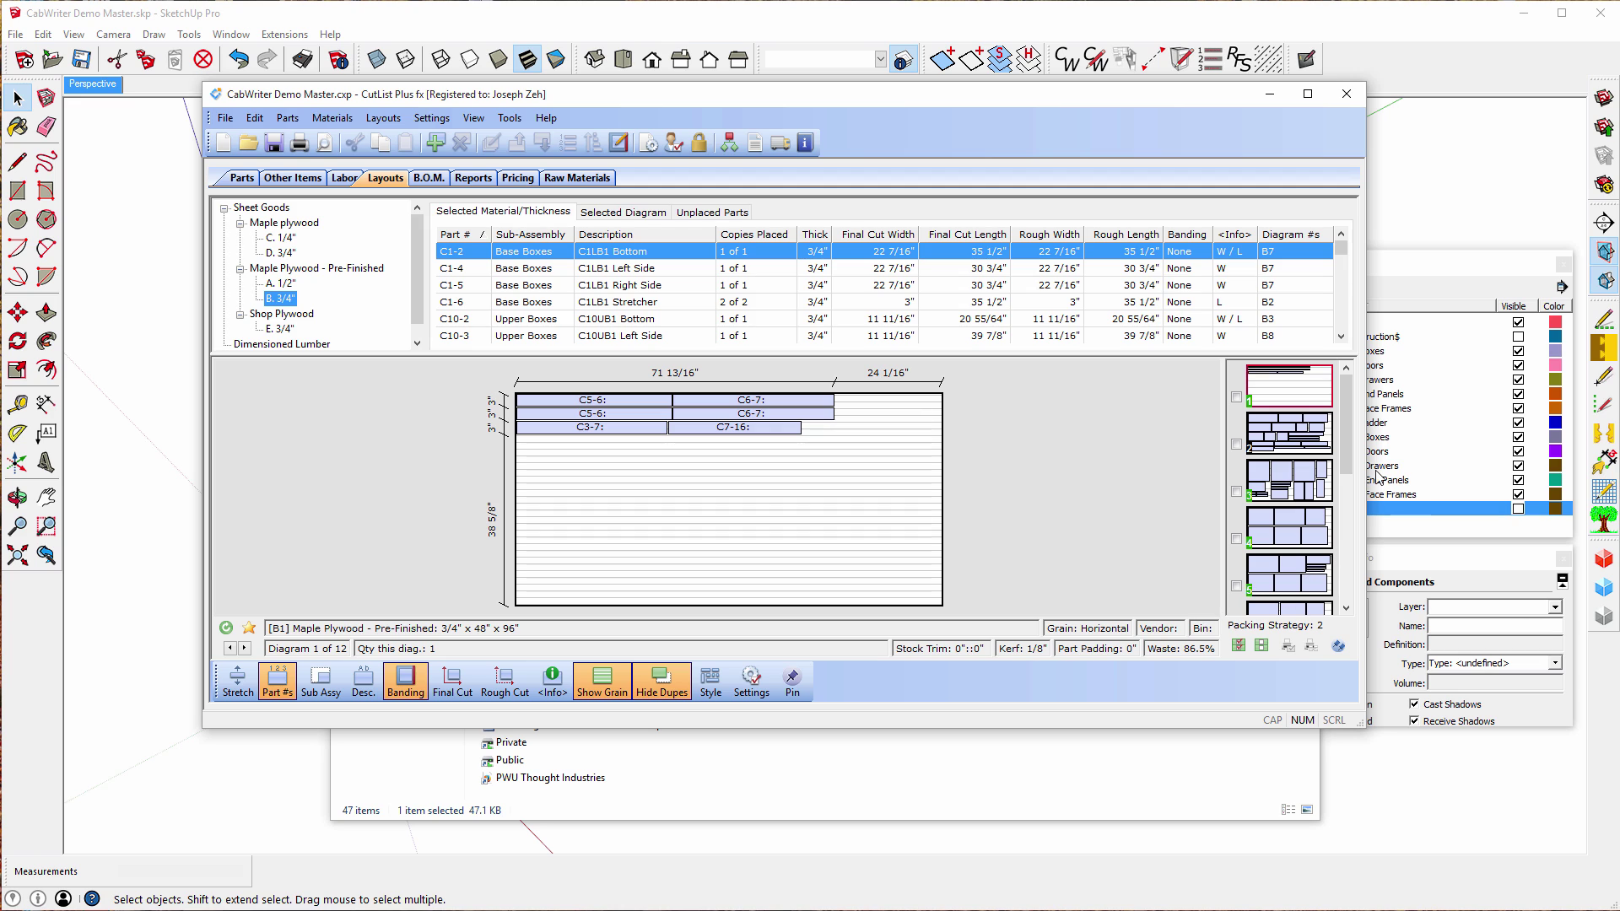
left_click_drag(1358, 457, 1350, 421)
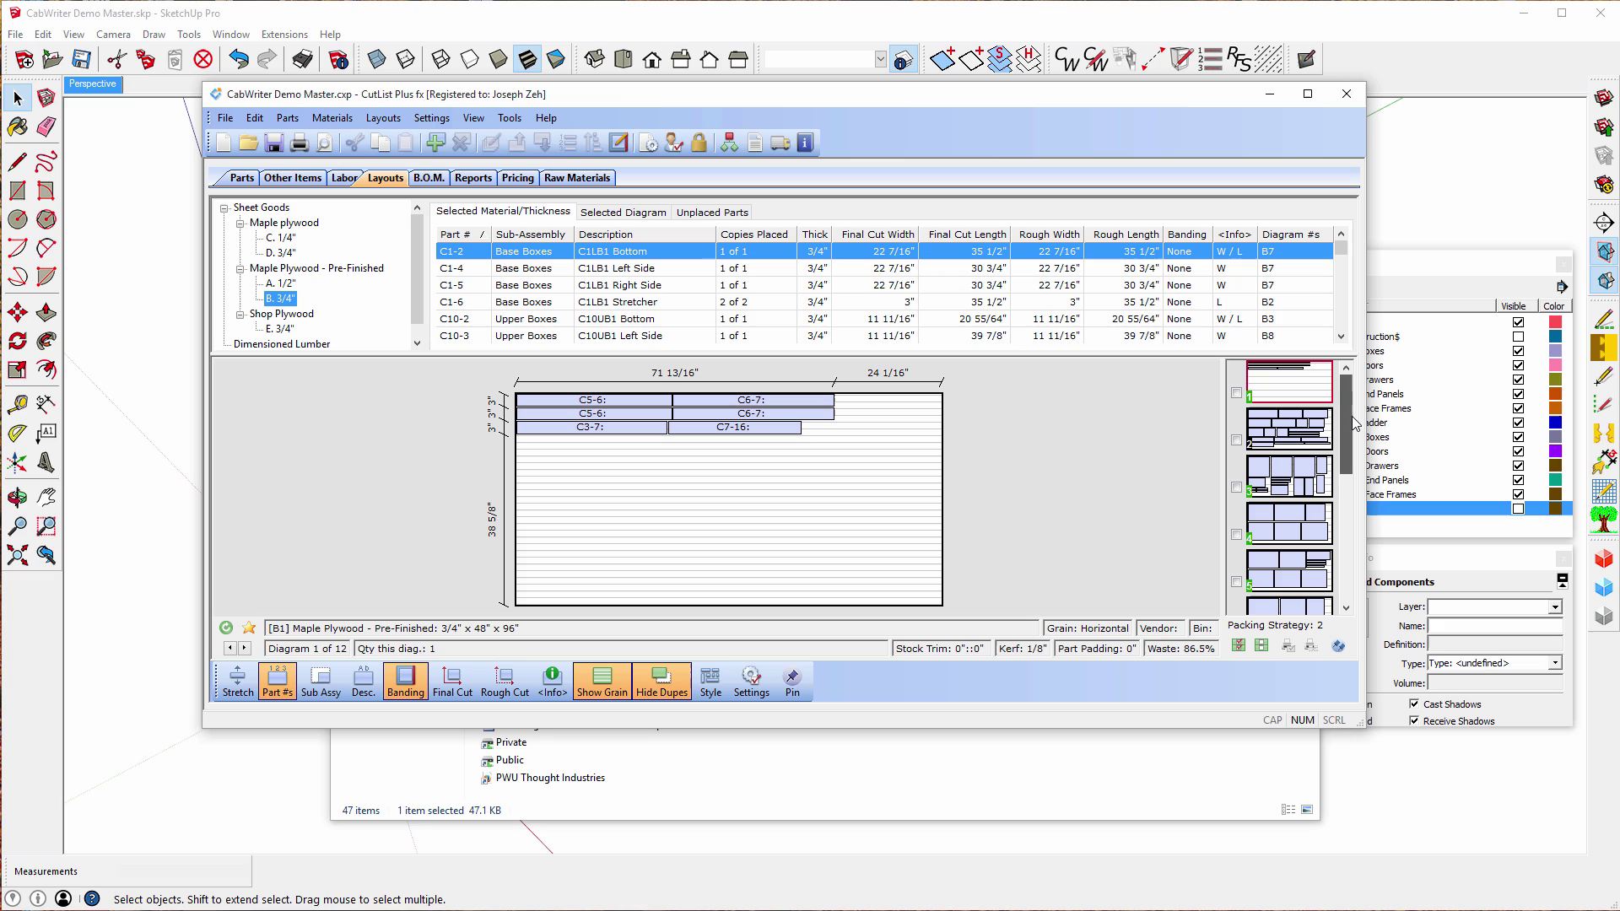